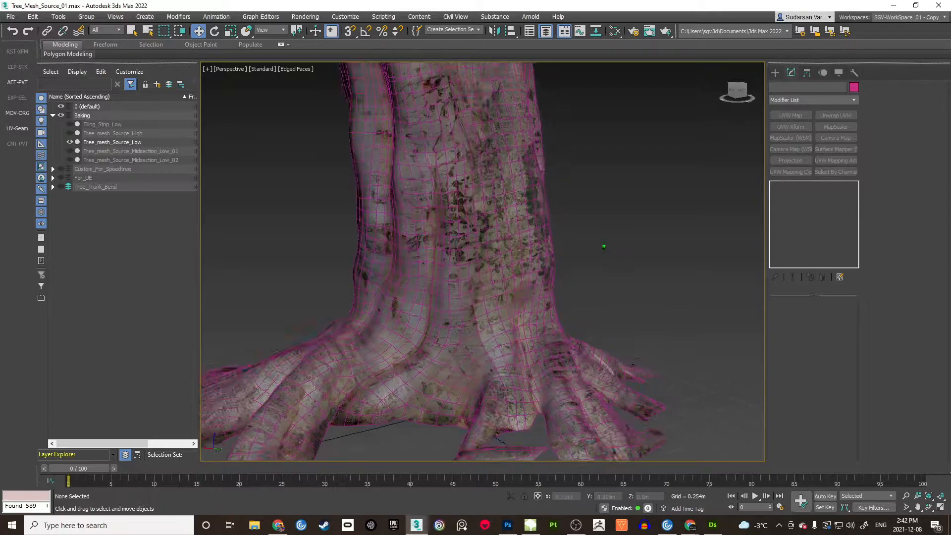
Step: Orbit and zoom in on the trunk base, then switch to Default Shading with F4
scroll(605, 242, down, 3)
mouse_move(605, 243)
middle_down()
mouse_move(603, 253)
mouse_move(587, 250)
mouse_move(595, 241)
middle_up()
scroll(588, 250, up, 1)
scroll(598, 244, up, 2)
middle_drag(595, 241, 603, 240)
key(F4)
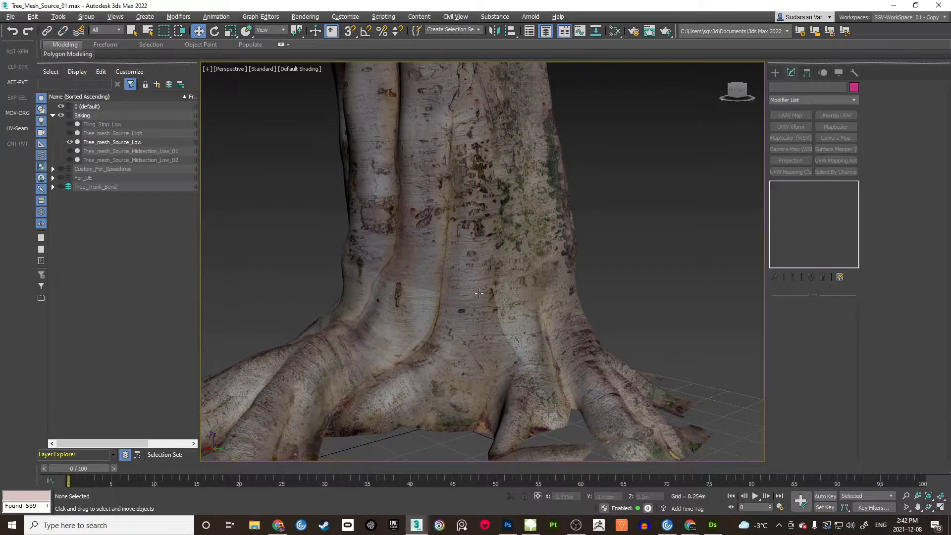
scroll(479, 293, up, 5)
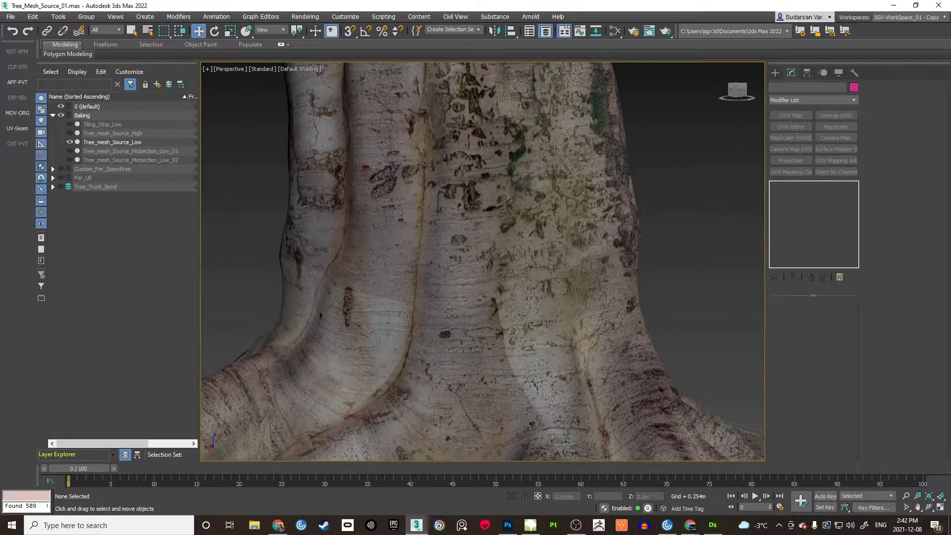
Step: Select Tree_mesh_Source_Low to show its Unwrap UVW seams along the bark
middle_drag(454, 285, 470, 245)
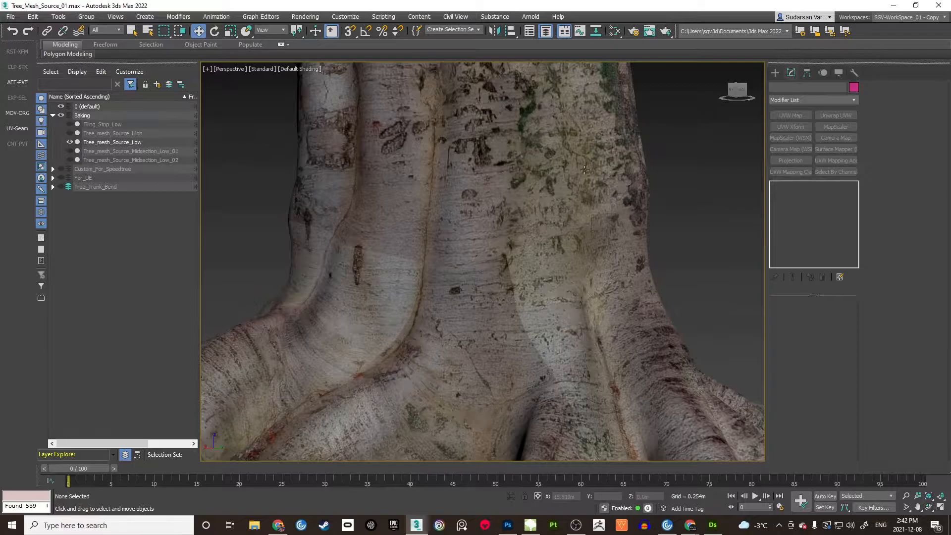
scroll(483, 262, down, 3)
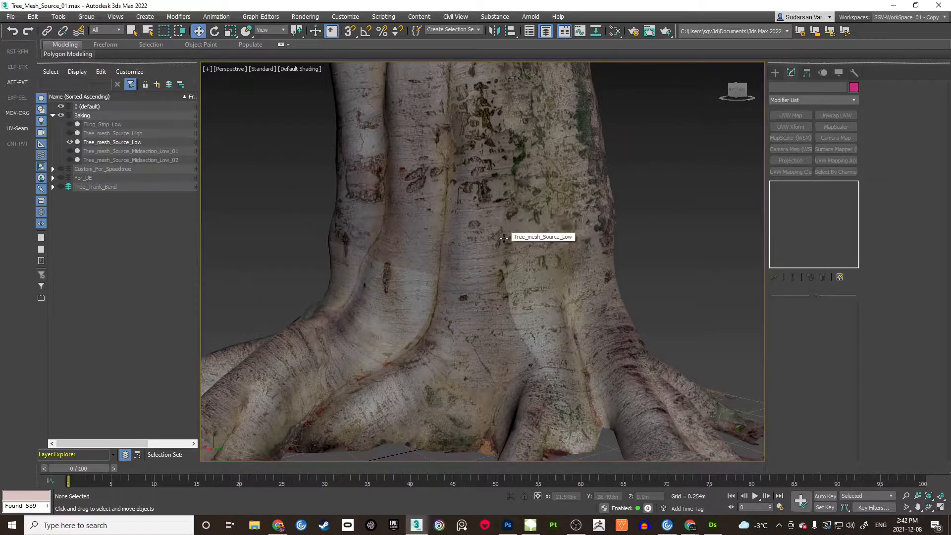
click(510, 242)
middle_drag(599, 228, 552, 221)
middle_drag(678, 207, 652, 232)
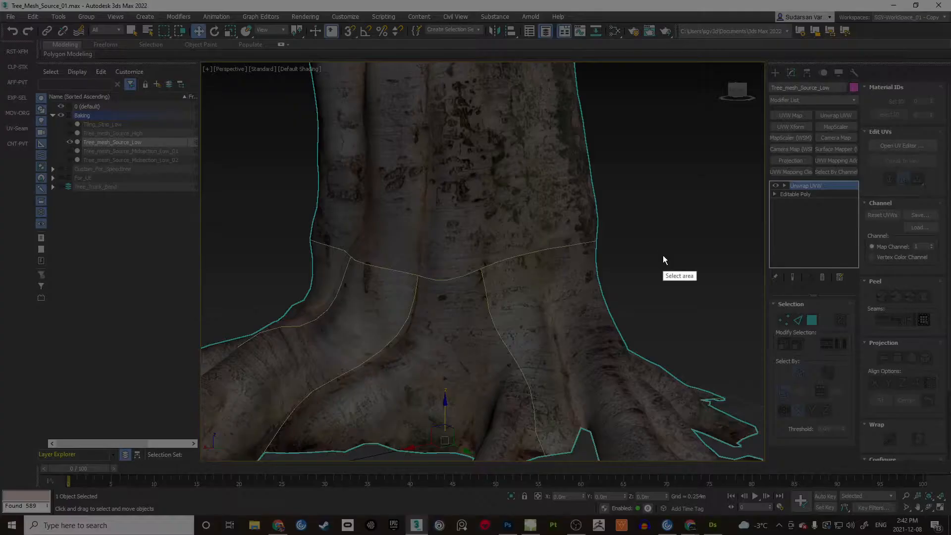
mouse_move(198, 94)
mouse_down()
mouse_move(763, 461)
mouse_move(782, 461)
mouse_up()
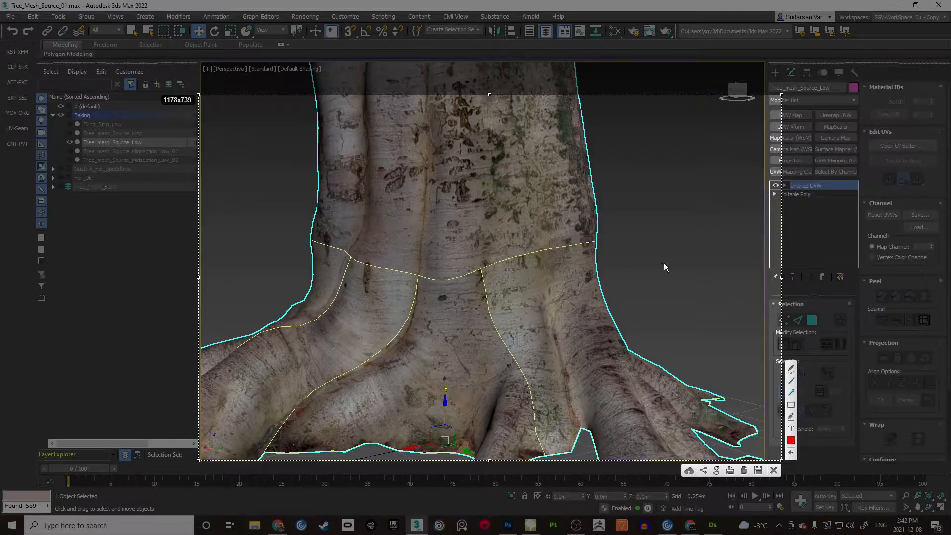
drag(697, 255, 622, 276)
drag(576, 332, 577, 331)
drag(693, 193, 550, 164)
drag(546, 263, 388, 299)
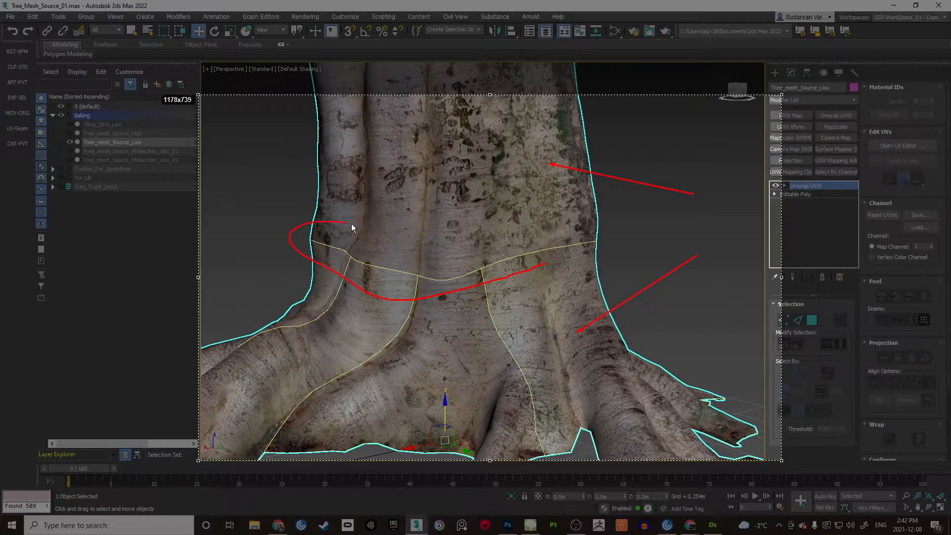
mouse_move(548, 235)
mouse_down()
mouse_move(619, 240)
mouse_move(547, 265)
mouse_up()
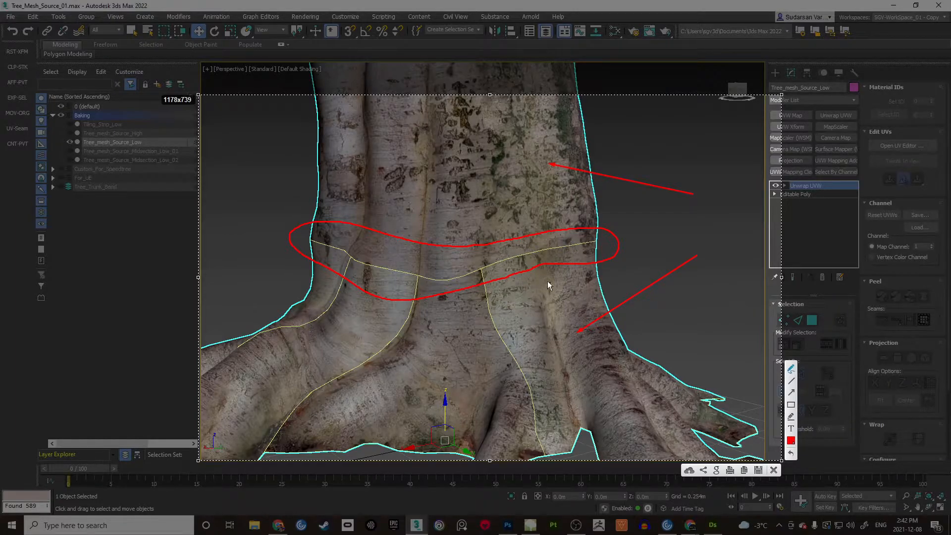
click(774, 470)
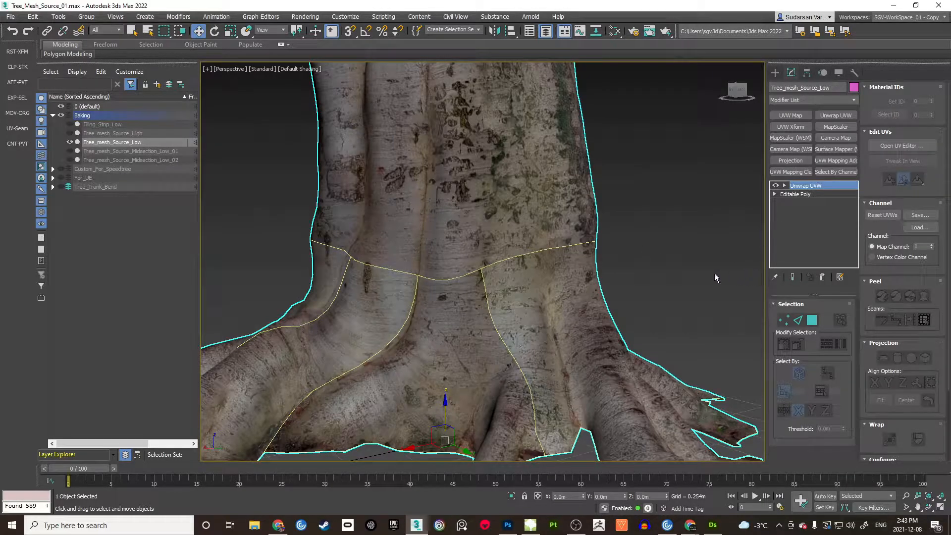
Step: Unhide Tiling_Strip_Low in the Layer Explorer, select it and frame it
click(715, 278)
click(714, 277)
alt+middle_drag(625, 249, 502, 255)
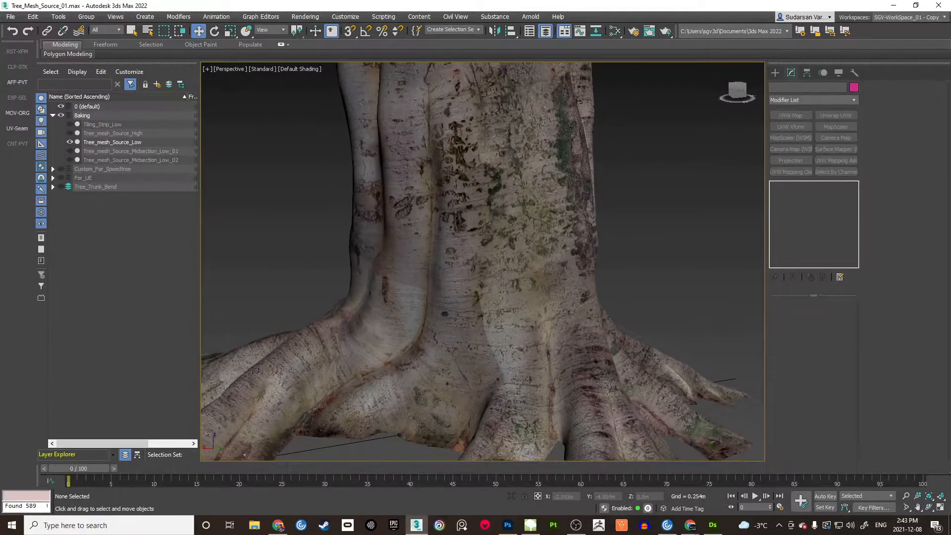
click(510, 236)
click(313, 218)
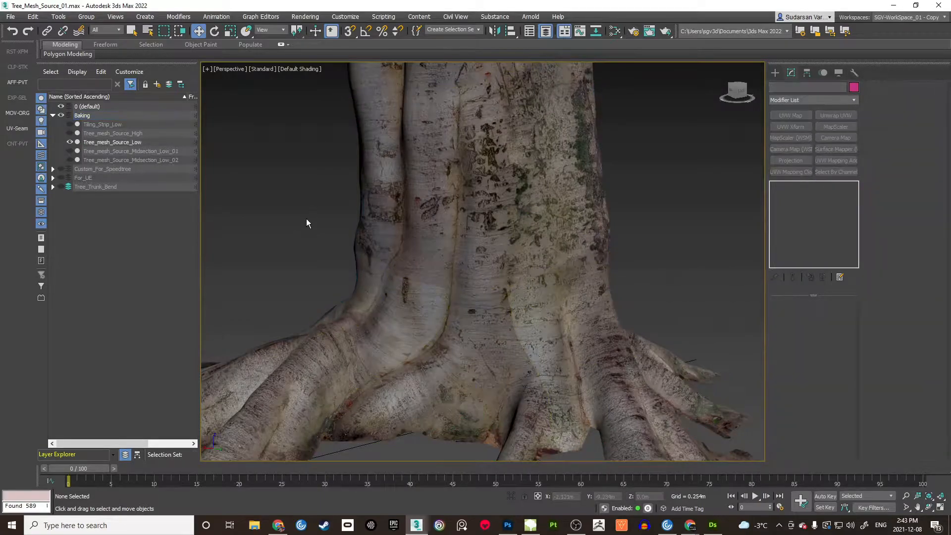
click(70, 124)
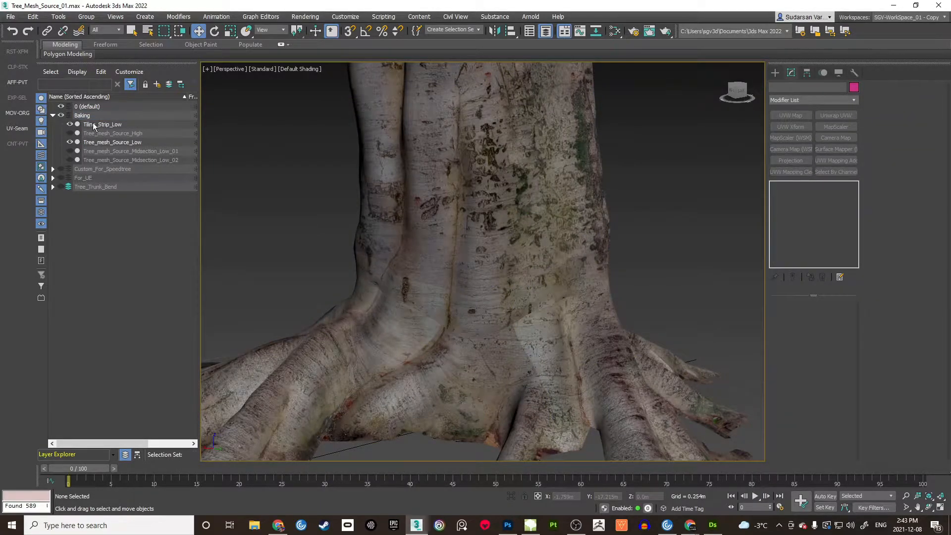
click(102, 124)
key(z)
Step: Move Tiling_Strip_Low along X so it sits beside the trunk
alt+middle_drag(459, 234, 491, 267)
drag(491, 267, 234, 267)
mouse_move(406, 223)
middle_down()
mouse_move(459, 214)
mouse_move(436, 187)
middle_up()
scroll(457, 215, up, 2)
Step: Toggle Edged Faces with F4 to compare the strip's and trunk's wireframes
key(F4)
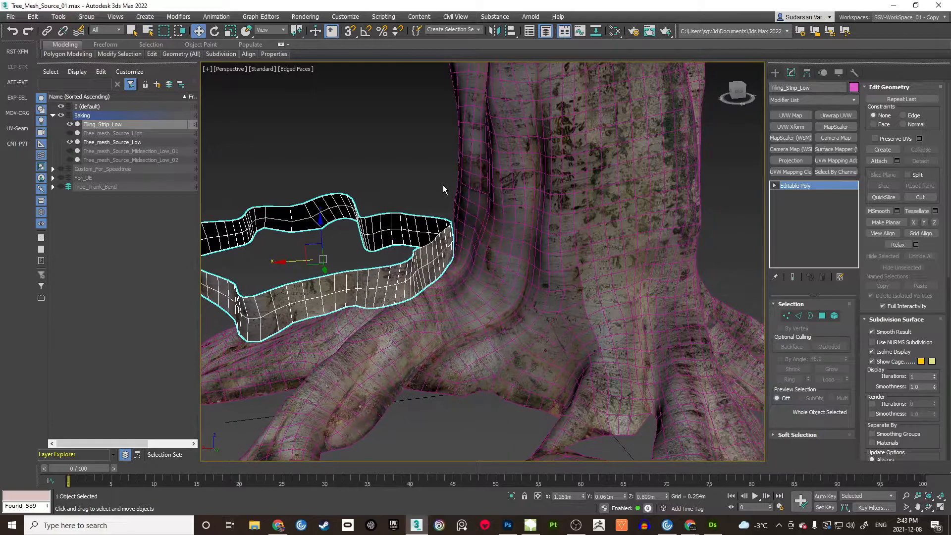
click(441, 186)
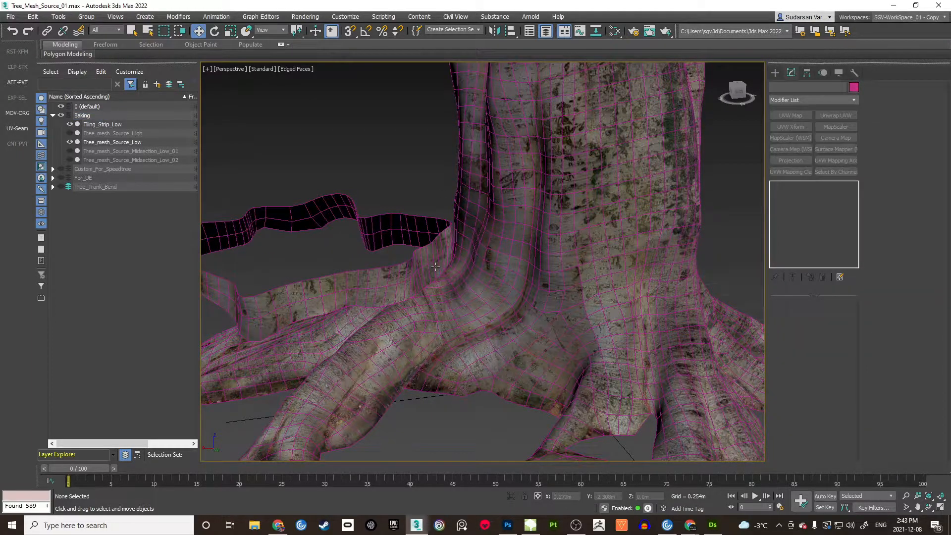
scroll(526, 256, up, 1)
click(534, 251)
scroll(533, 250, down, 1)
alt+middle_drag(533, 250, 513, 237)
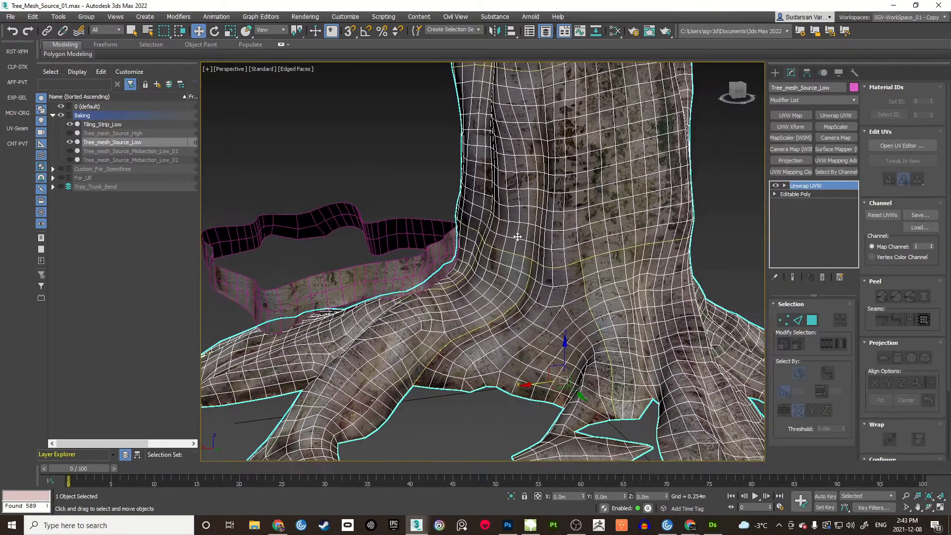
key(F4)
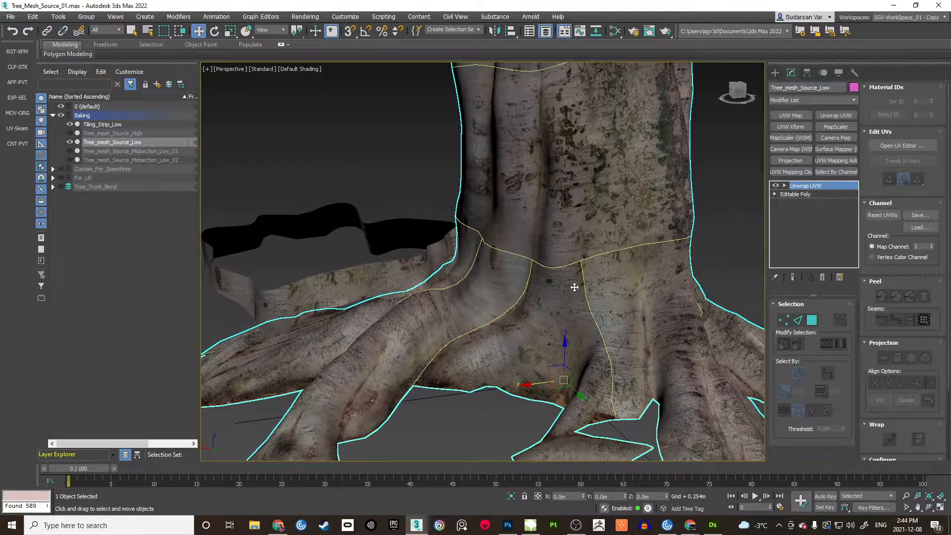
alt+middle_drag(539, 299, 426, 211)
key(F4)
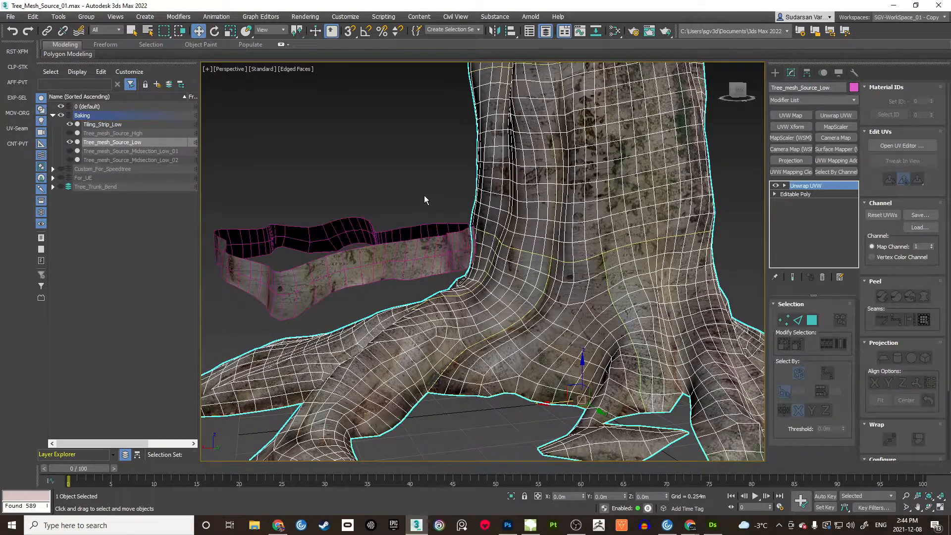
click(424, 195)
click(513, 230)
click(421, 202)
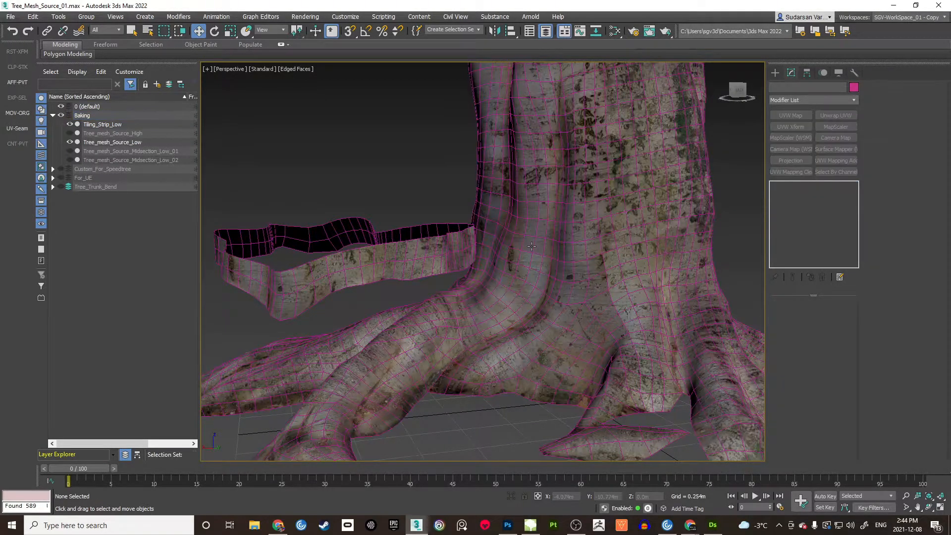
Step: Move Tiling_Strip_Low along X onto the trunk, then isolate it with Alt+Q
click(407, 252)
drag(317, 256, 561, 255)
alt+middle_drag(522, 239, 391, 227)
alt+middle_drag(392, 227, 455, 244)
scroll(453, 243, up, 4)
alt+middle_drag(576, 232, 515, 311)
scroll(532, 234, up, 2)
key(alt+q)
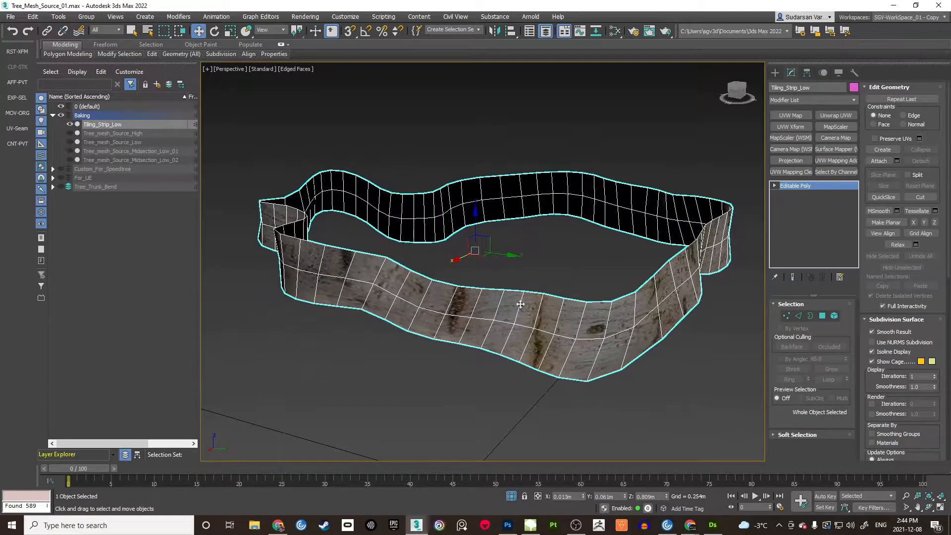
Step: Add Unwrap UVW to Tiling_Strip_Low and open the Edit UVWs editor
alt+middle_drag(550, 283, 525, 233)
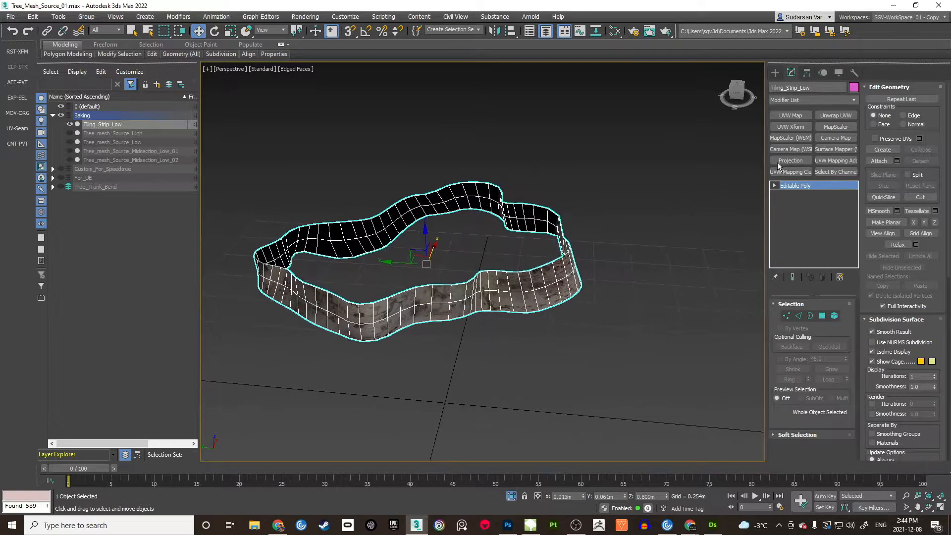
click(836, 115)
click(902, 145)
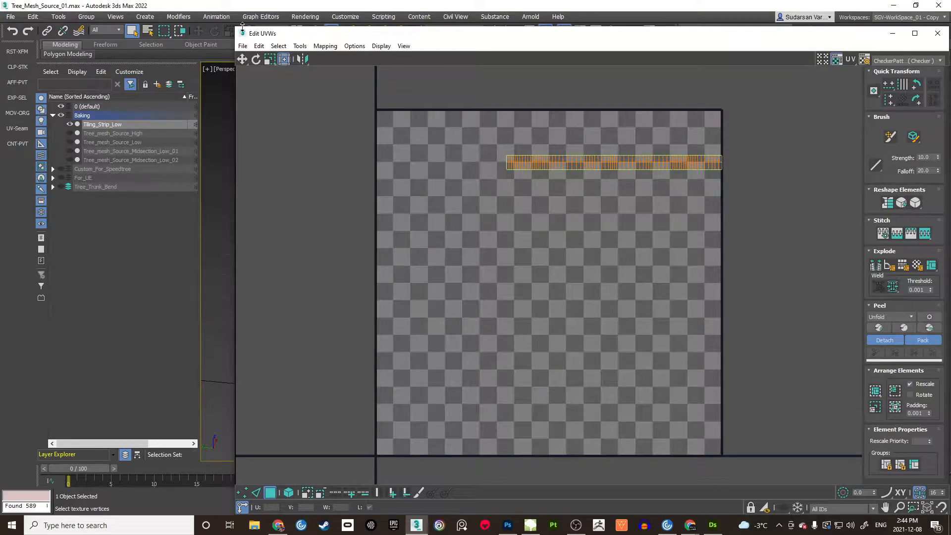
Step: Shrink the Edit UVWs window beside the viewport and center on the strip's UVs
drag(243, 27, 451, 42)
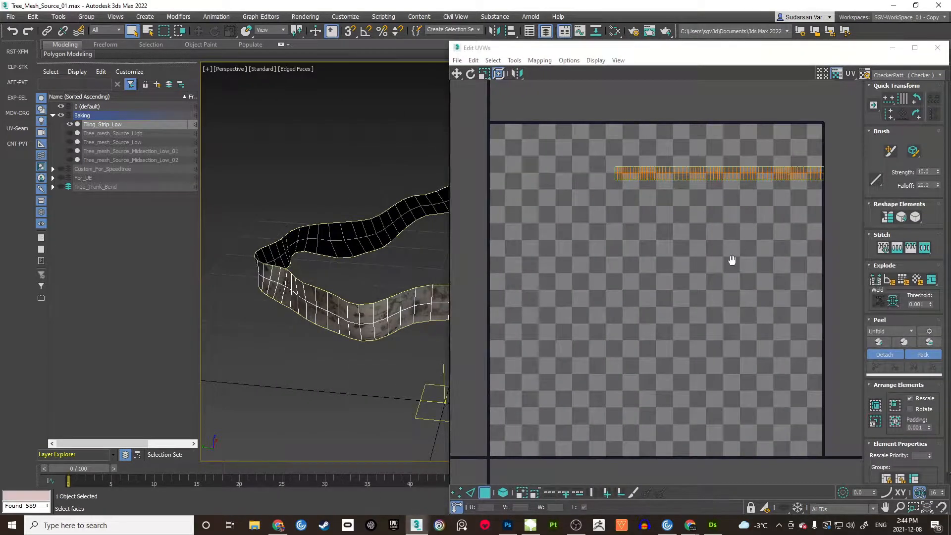
middle_drag(733, 260, 710, 293)
middle_drag(695, 211, 688, 244)
scroll(654, 228, up, 2)
scroll(654, 228, down, 1)
middle_drag(392, 265, 330, 240)
Step: Pan and zoom along the strip's UV band over the checker tile, then close the editor
middle_drag(714, 207, 684, 193)
scroll(683, 193, up, 4)
middle_drag(594, 204, 711, 193)
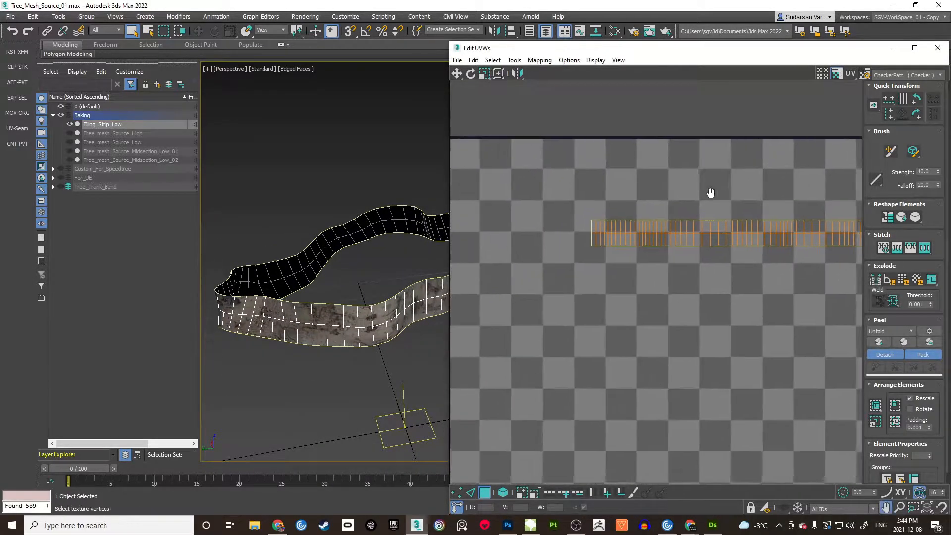
scroll(644, 198, up, 5)
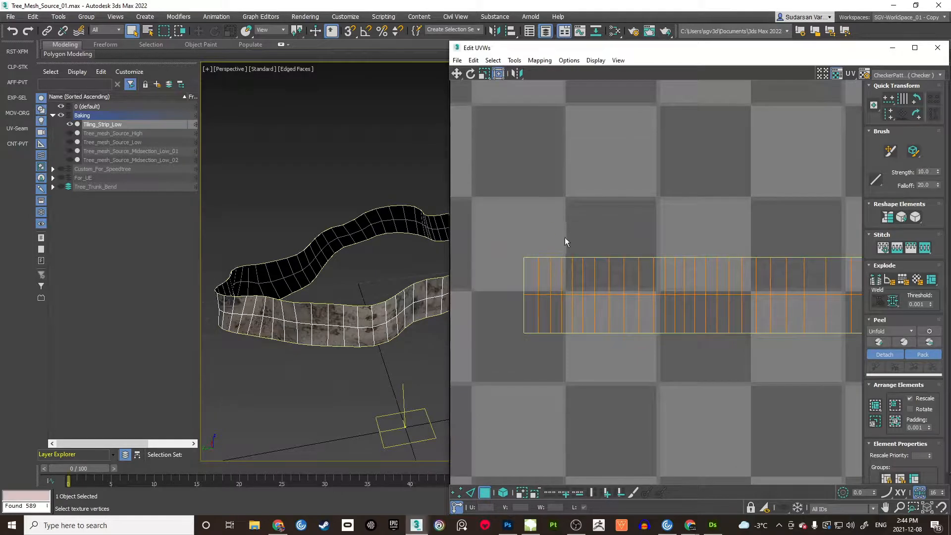
scroll(615, 198, up, 3)
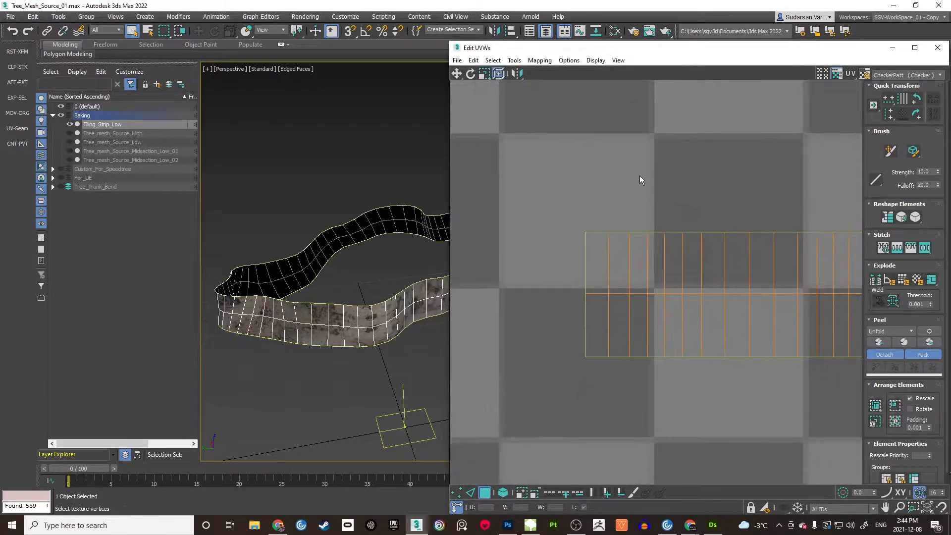
scroll(630, 168, down, 2)
middle_drag(618, 157, 584, 227)
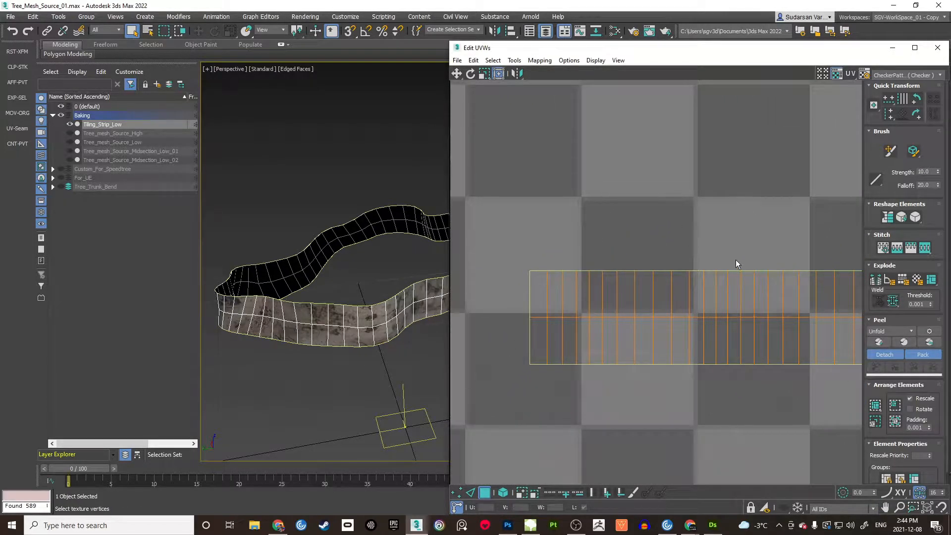
scroll(587, 213, up, 3)
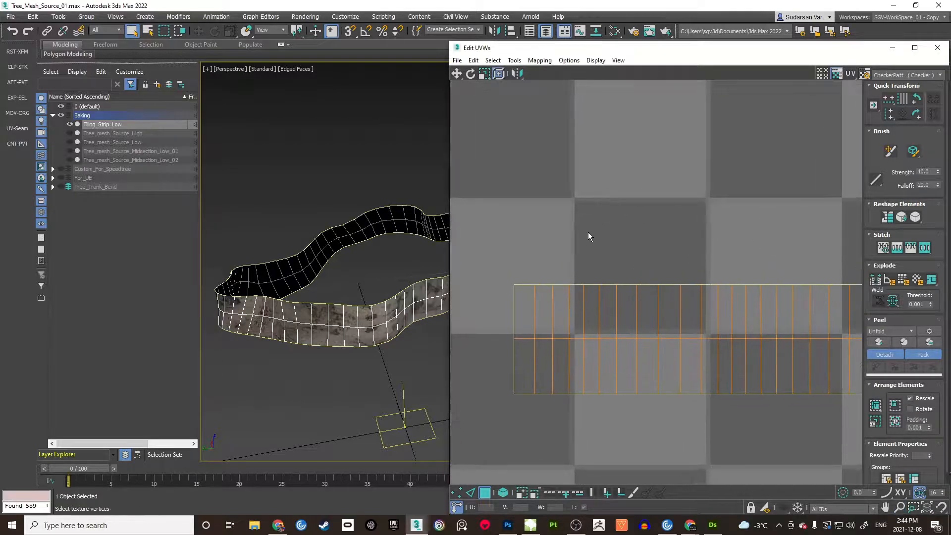
scroll(734, 176, down, 8)
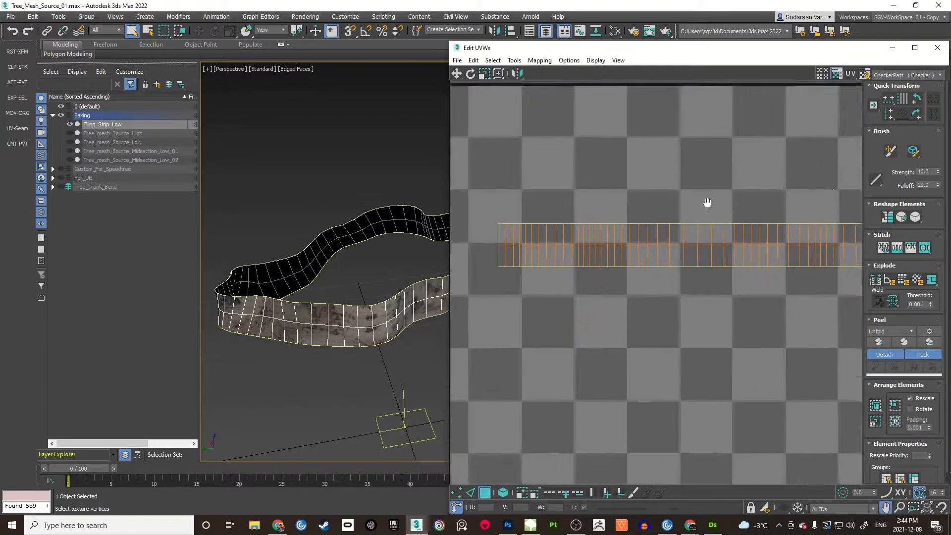
scroll(679, 215, down, 2)
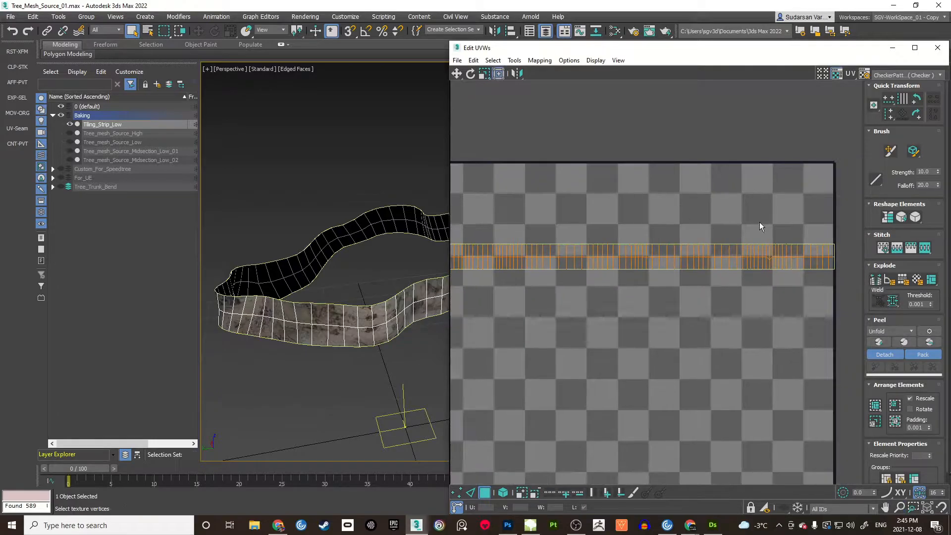
click(937, 47)
alt+middle_drag(725, 171, 626, 265)
Step: Delete the strip's Unwrap UVW, then unhide and select Tree_mesh_Source_Low
click(823, 277)
click(652, 335)
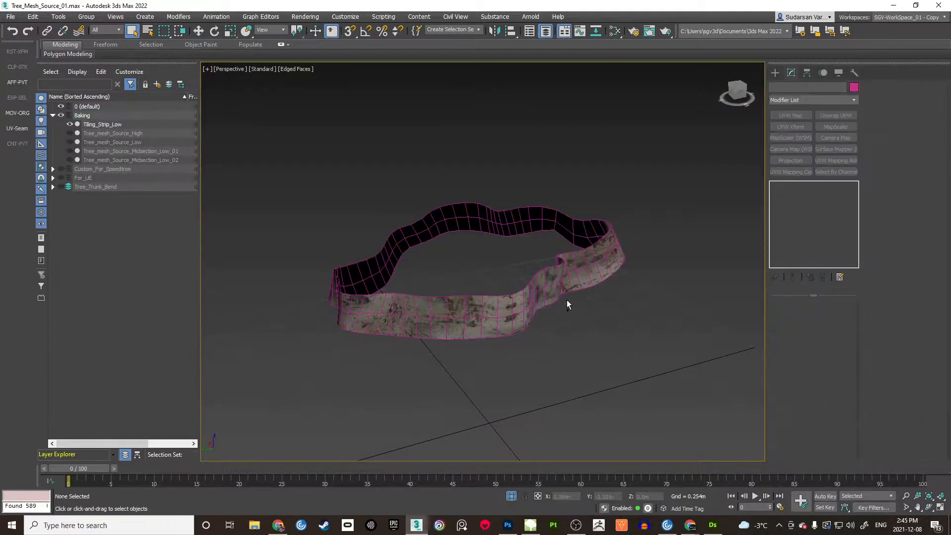
alt+middle_drag(567, 299, 564, 307)
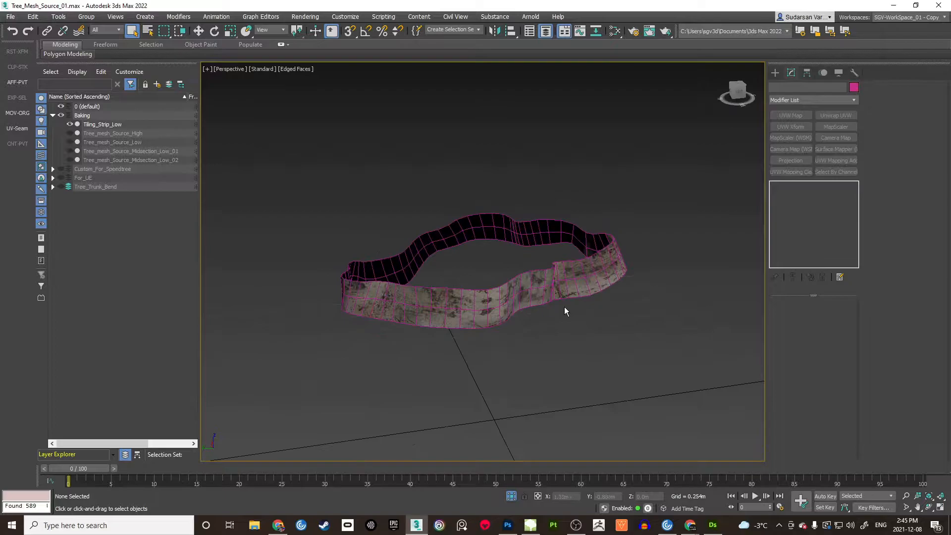
click(70, 142)
click(91, 144)
scroll(570, 198, down, 3)
alt+middle_drag(609, 191, 661, 185)
click(665, 183)
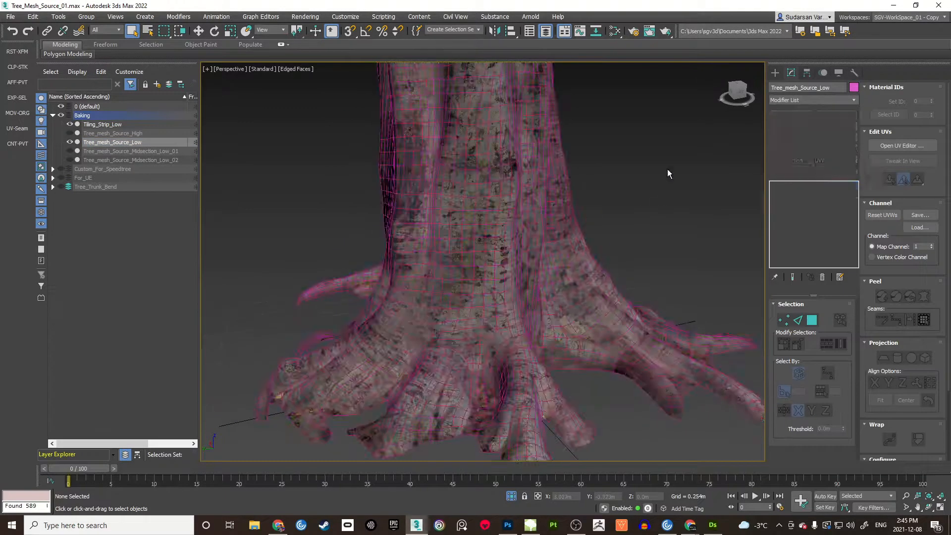
click(556, 210)
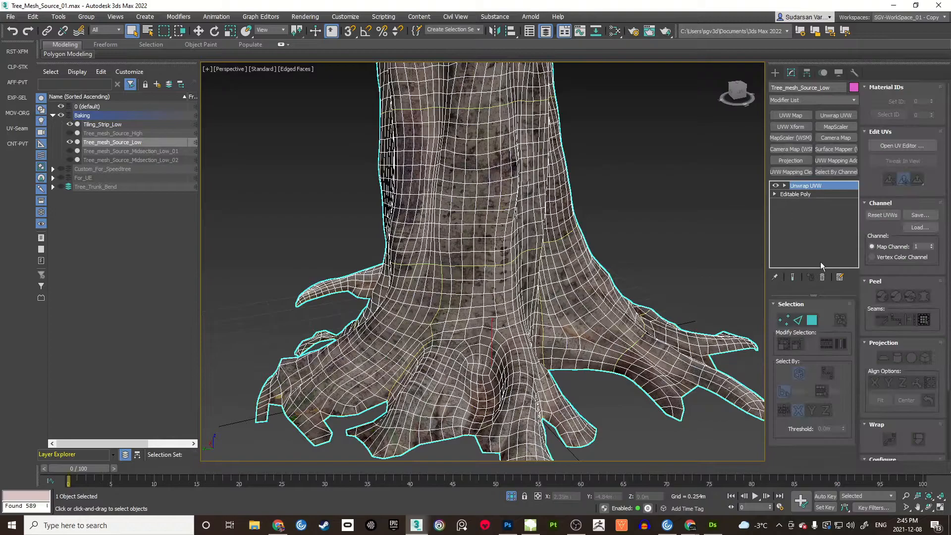
Step: Delete the trunk's unwrap, select both objects and open a shared Unwrap UVW's UV Editor
click(823, 280)
click(673, 237)
drag(667, 150, 320, 297)
middle_drag(519, 234, 492, 245)
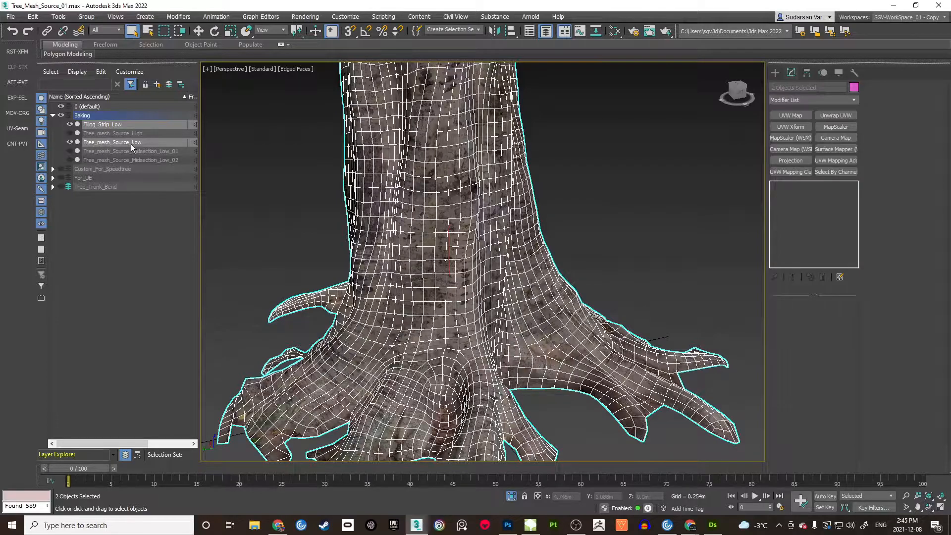
middle_drag(543, 226, 507, 214)
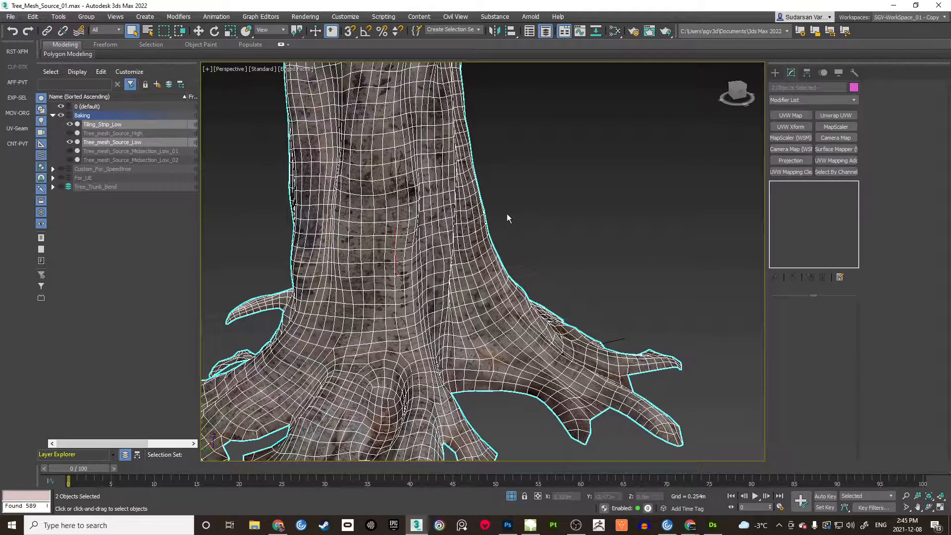
click(835, 115)
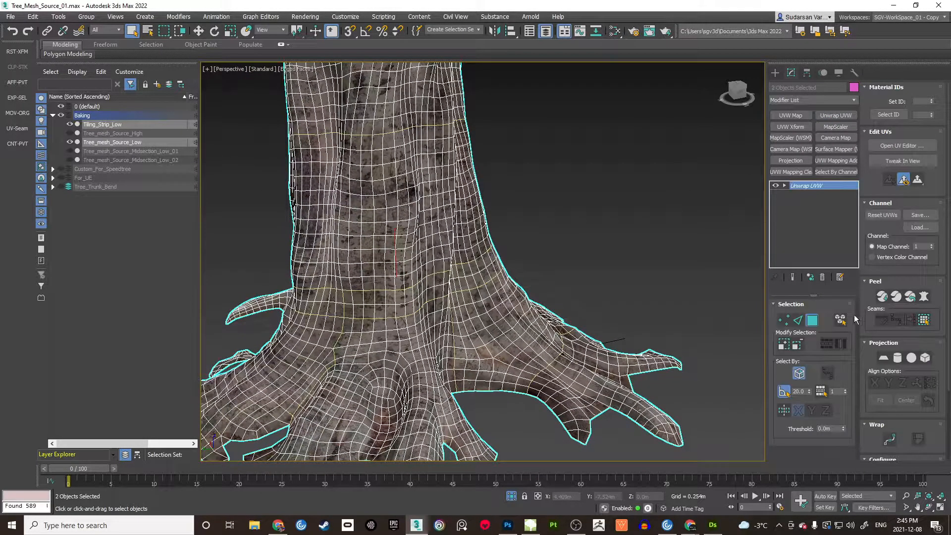
click(902, 145)
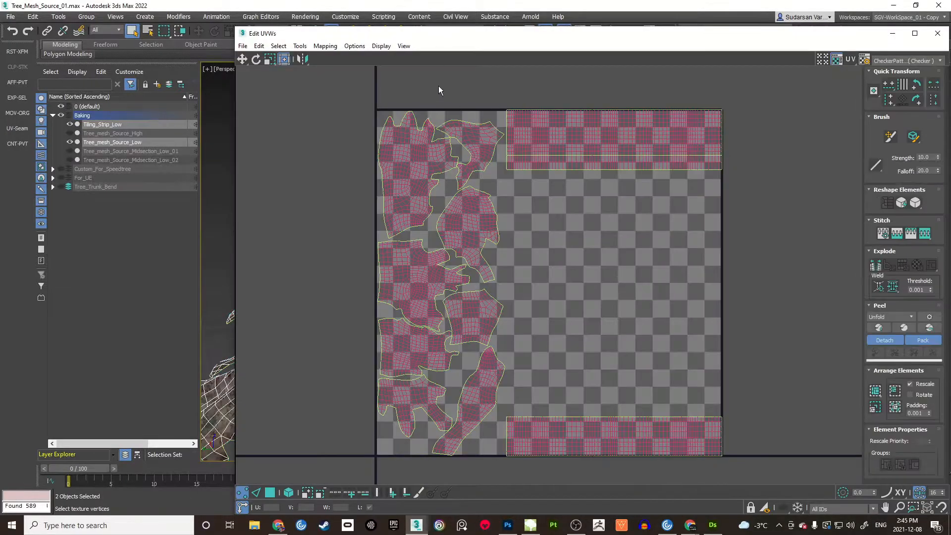
Step: Resize the Edit UVWs window beside the viewport and set face selection by element
drag(235, 27, 470, 27)
middle_drag(340, 241, 339, 247)
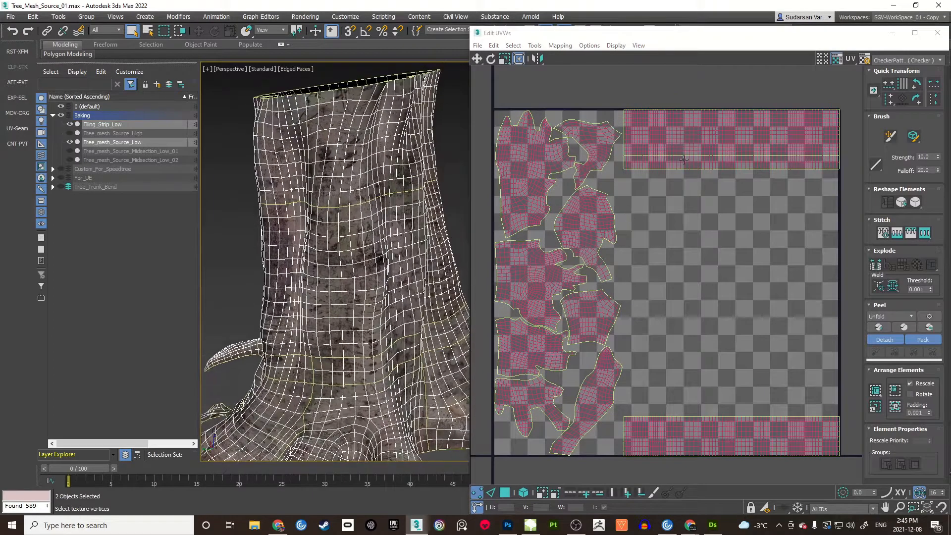
middle_drag(674, 206, 665, 233)
ctrl+alt+middle_drag(665, 233, 636, 248)
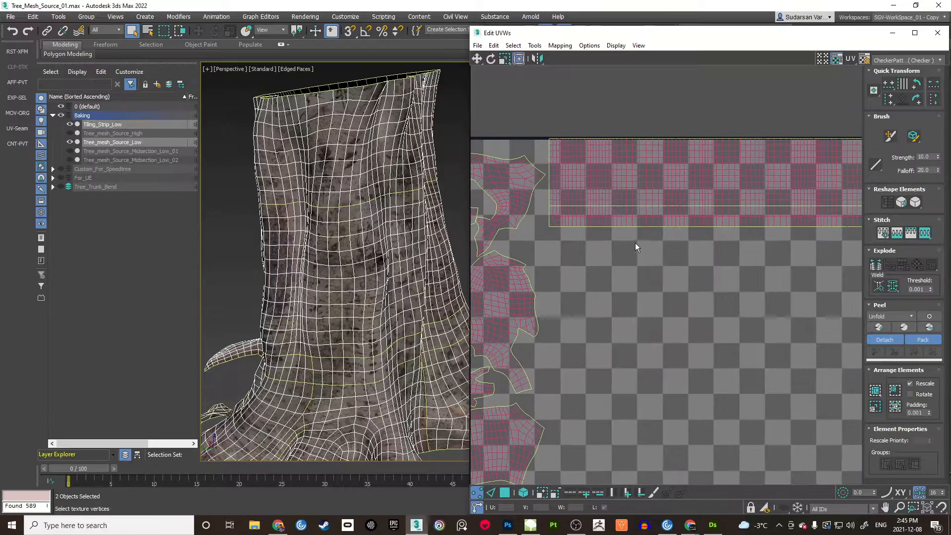
click(508, 493)
click(522, 494)
middle_drag(662, 243, 632, 286)
middle_drag(632, 286, 647, 225)
ctrl+alt+middle_drag(647, 225, 558, 272)
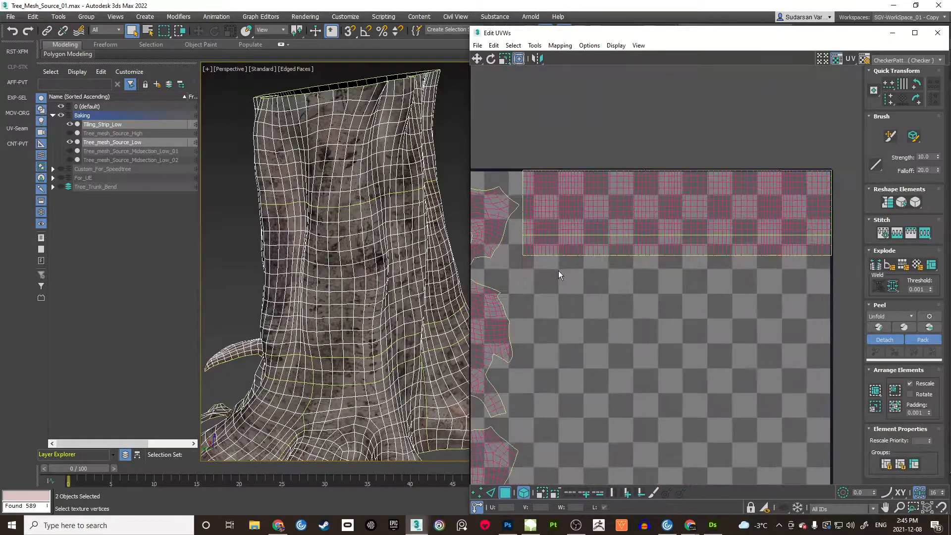
Step: Select the bottom row of the strip's UVs and view the highlighted band in 3D
drag(514, 245, 837, 271)
alt+middle_drag(363, 329, 339, 267)
scroll(351, 310, up, 3)
scroll(351, 298, up, 2)
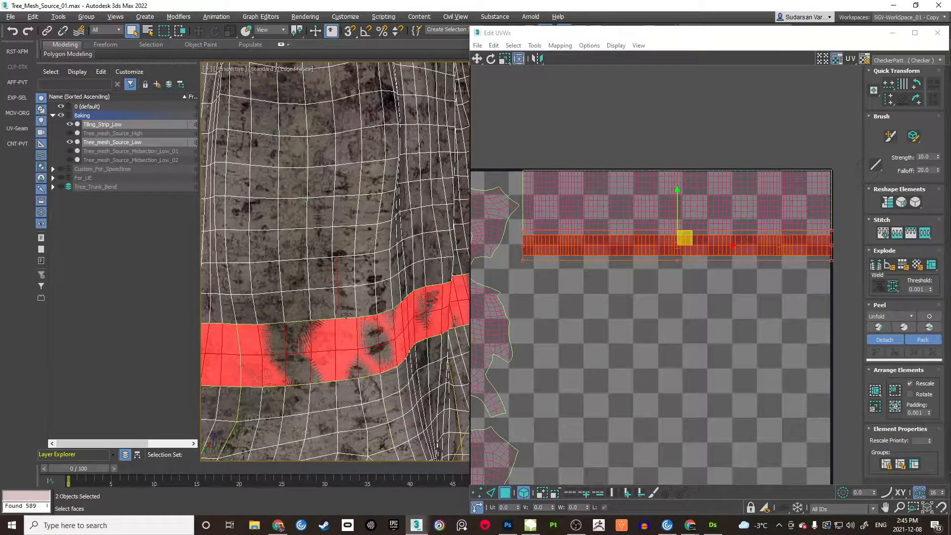
scroll(348, 318, down, 4)
scroll(345, 322, up, 2)
alt+middle_drag(344, 325, 349, 321)
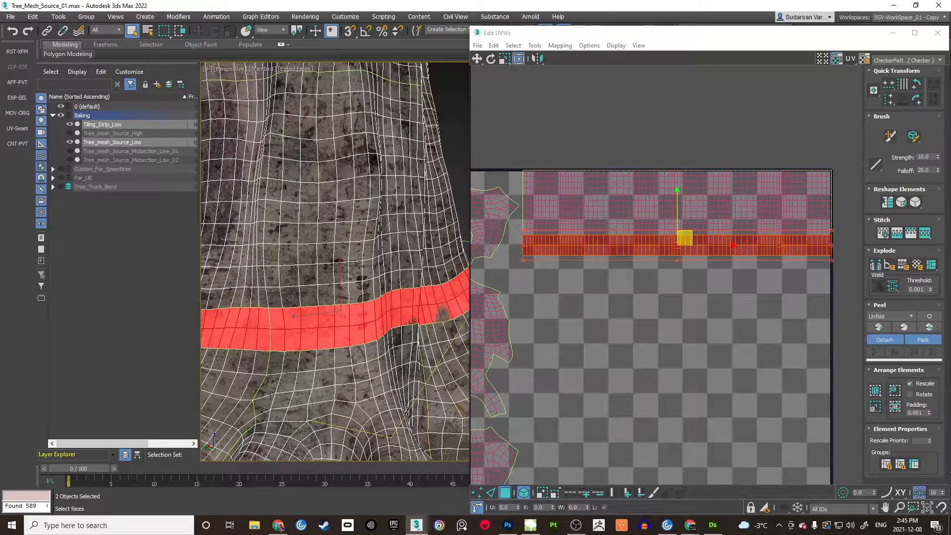
Step: Clear the selection, frame the combined UV layout and take a screen capture
click(616, 139)
middle_drag(545, 227, 592, 227)
scroll(594, 228, up, 4)
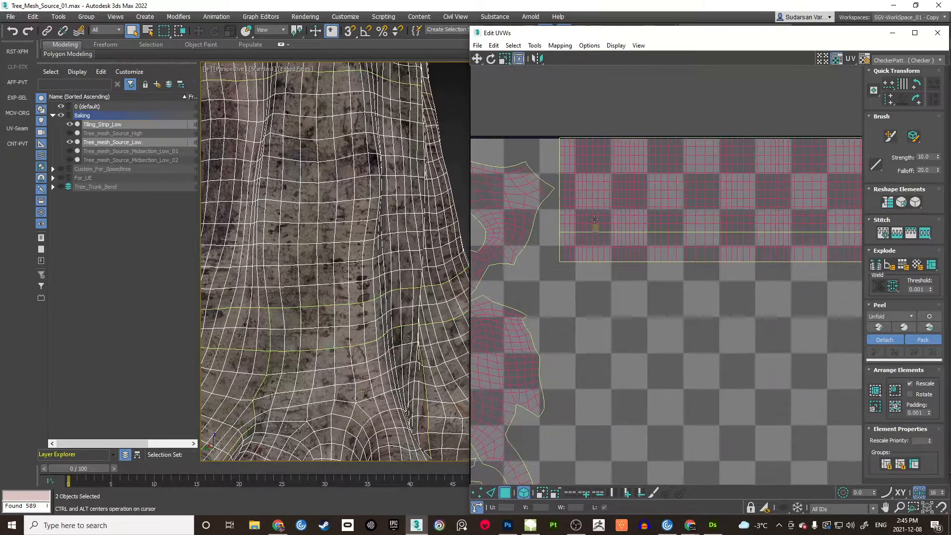
scroll(599, 250, down, 4)
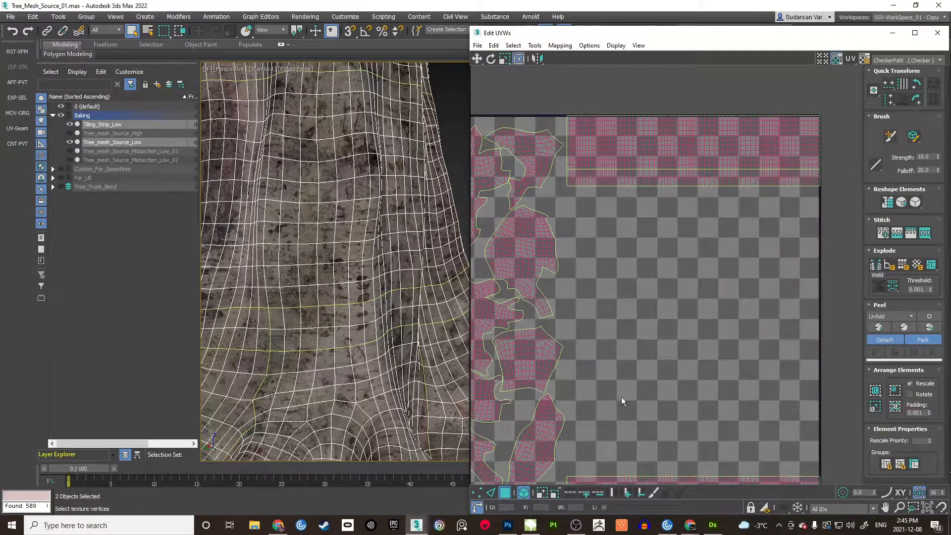
scroll(582, 290, up, 5)
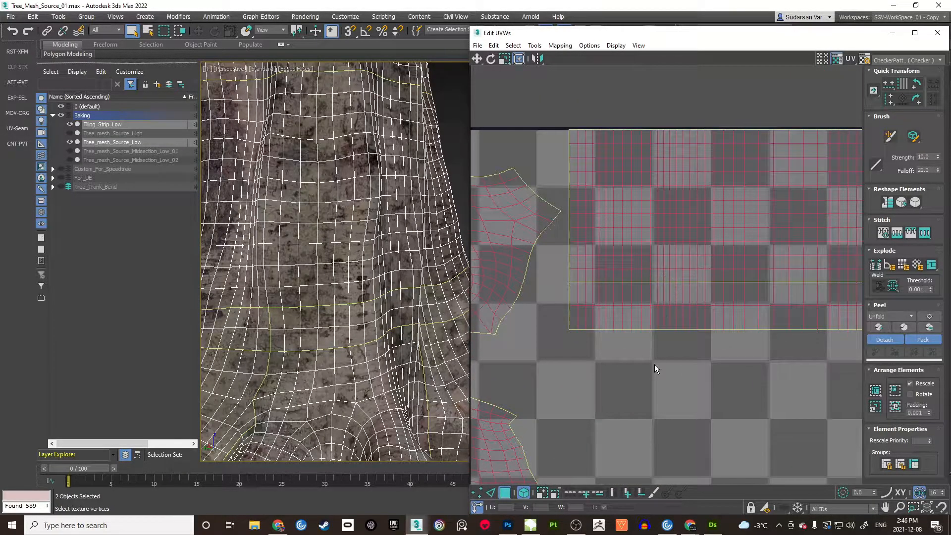
key(Print)
mouse_move(503, 124)
mouse_down()
mouse_move(837, 438)
mouse_move(892, 463)
mouse_up()
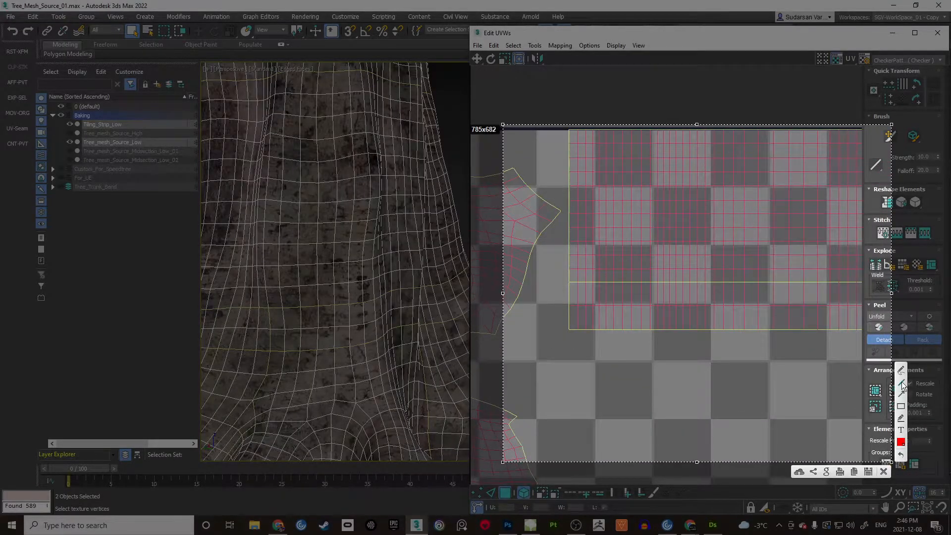
key(ctrl+c)
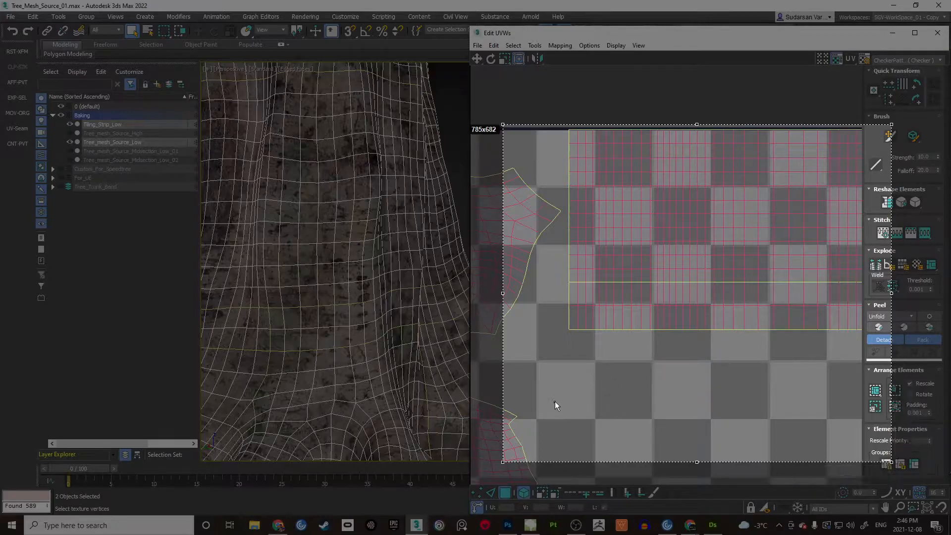
mouse_move(578, 317)
mouse_down()
mouse_move(729, 445)
mouse_move(553, 440)
mouse_up()
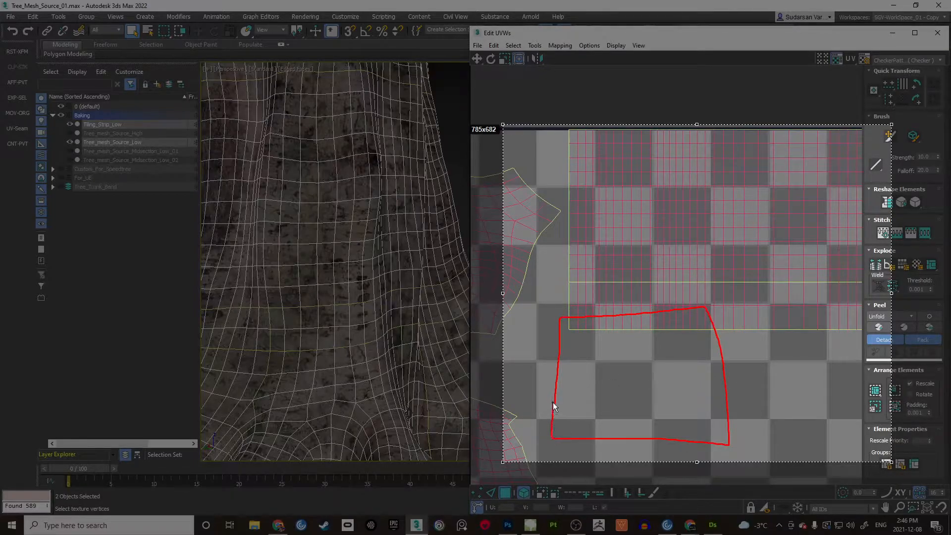
drag(553, 403, 553, 401)
drag(542, 180, 672, 249)
drag(713, 181, 533, 184)
mouse_move(678, 235)
mouse_down()
mouse_move(688, 349)
mouse_move(690, 337)
mouse_up()
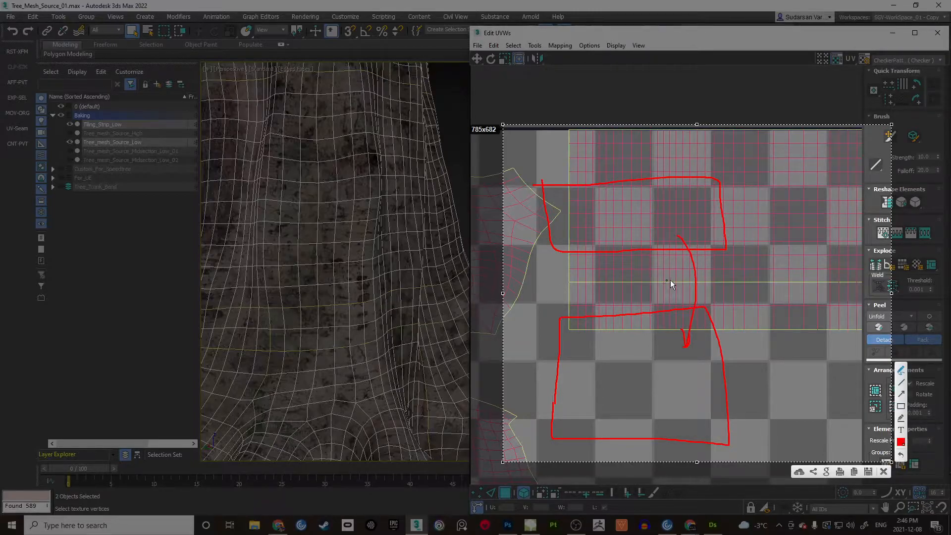
drag(744, 288, 827, 333)
drag(808, 299, 753, 348)
drag(668, 290, 662, 291)
mouse_move(575, 293)
mouse_down()
mouse_move(601, 272)
mouse_move(590, 295)
mouse_up()
click(882, 469)
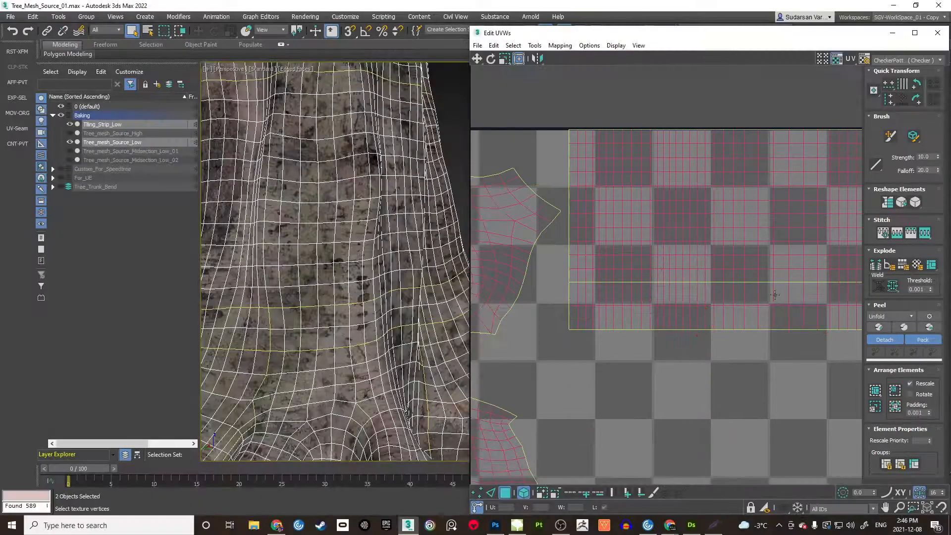
Step: Close Edit UVWs and delete the temporary Unwrap UVW modifier
click(938, 33)
click(823, 276)
click(500, 242)
middle_drag(500, 242, 633, 244)
scroll(614, 243, down, 4)
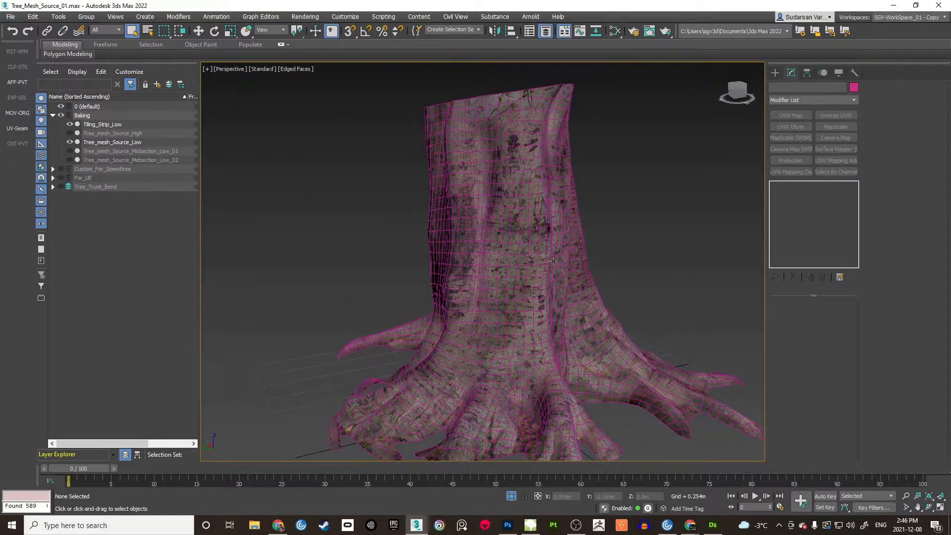
alt+middle_drag(555, 263, 617, 230)
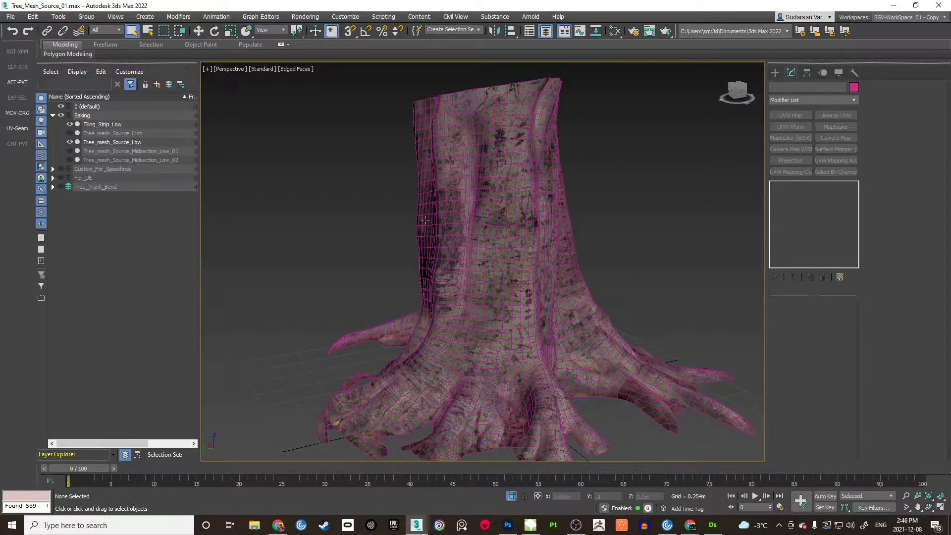
Step: Hide Tree_mesh_Source_Low and select Tiling_Strip_Low to inspect it alone
click(71, 142)
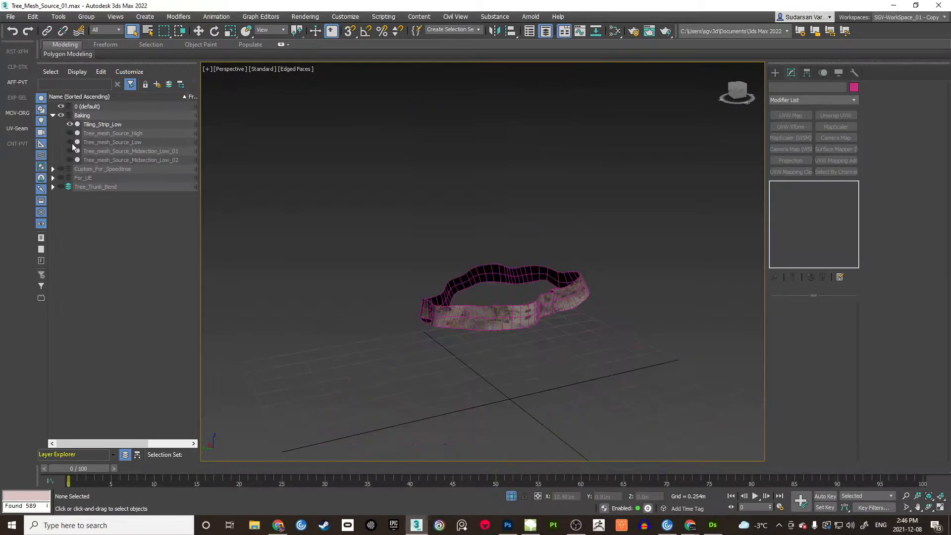
click(100, 124)
alt+middle_drag(506, 288, 544, 292)
scroll(496, 292, up, 2)
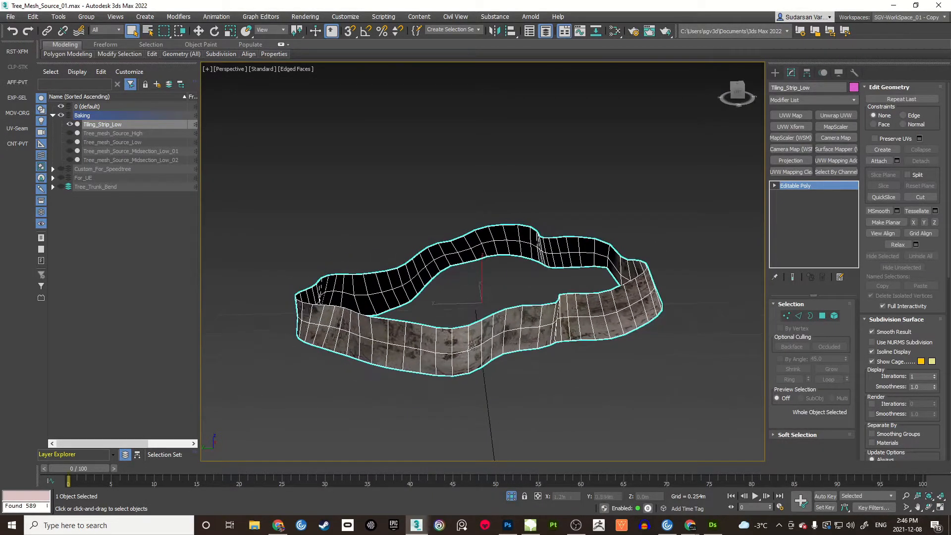
alt+middle_drag(640, 290, 584, 297)
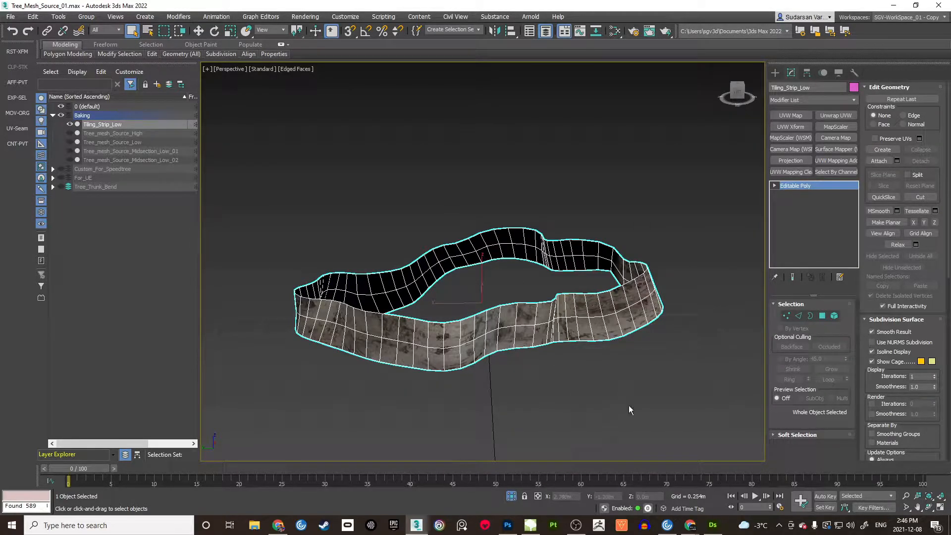
Step: Switch to Substance 3D Designer and expand the package's Resources
click(714, 527)
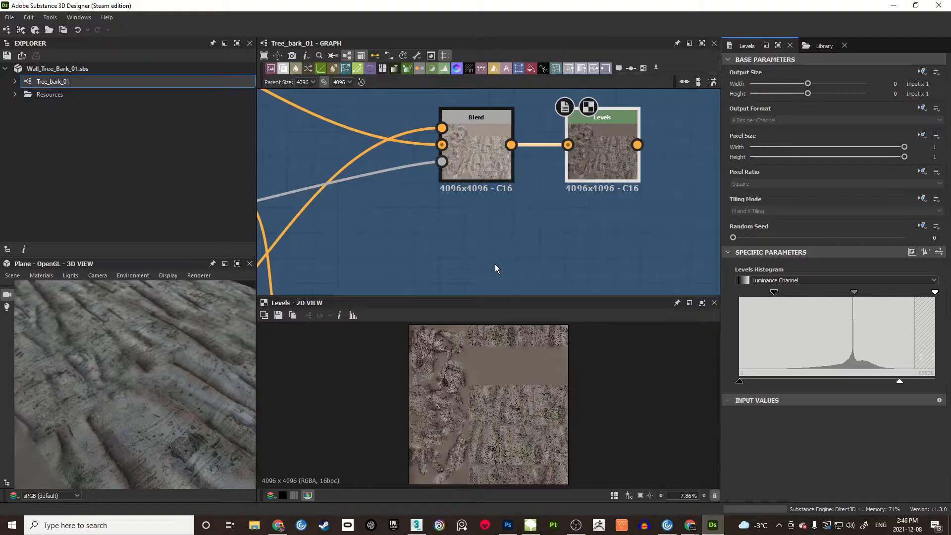
scroll(389, 202, down, 7)
middle_drag(390, 202, 568, 211)
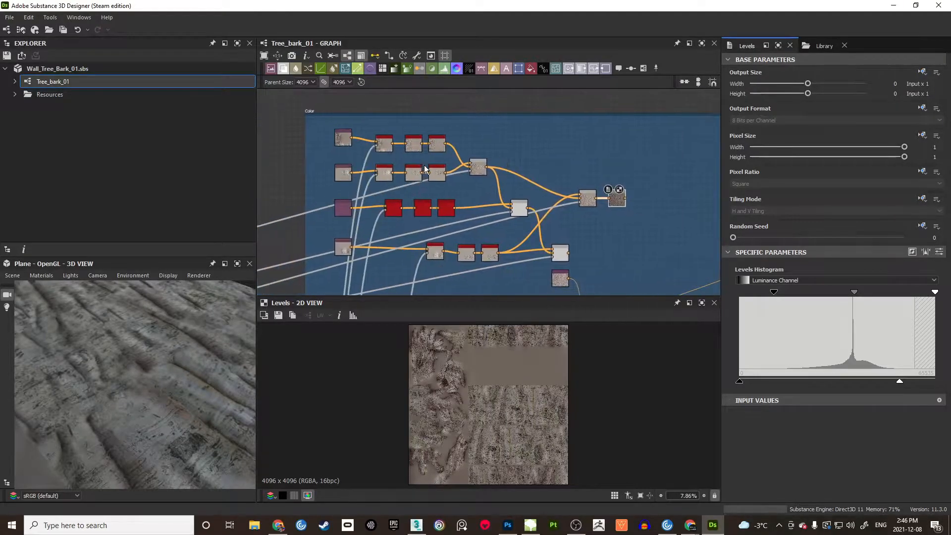
click(15, 94)
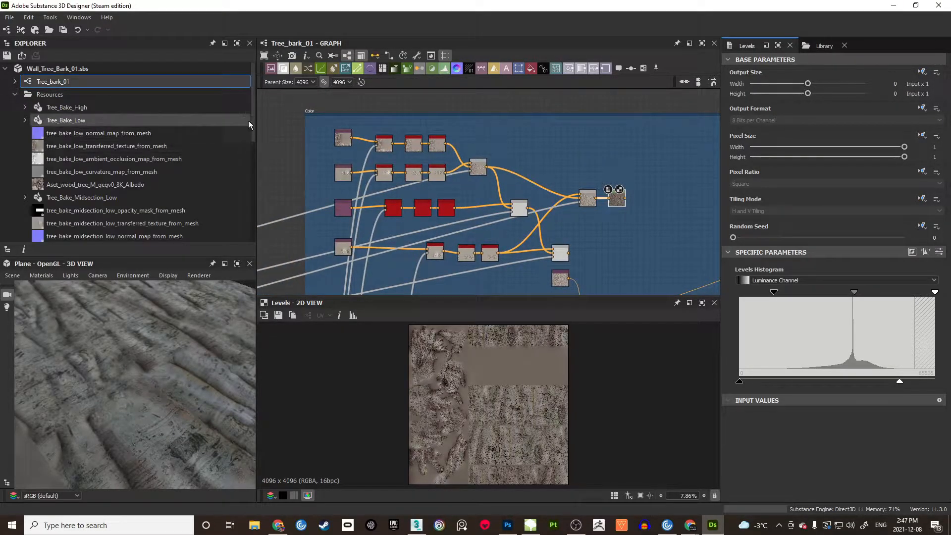
drag(254, 120, 257, 177)
Step: Start then cancel Refresh all baked map on Tree_Bake_TilingStrip_Low, and open its baking window
click(103, 146)
right_click(87, 150)
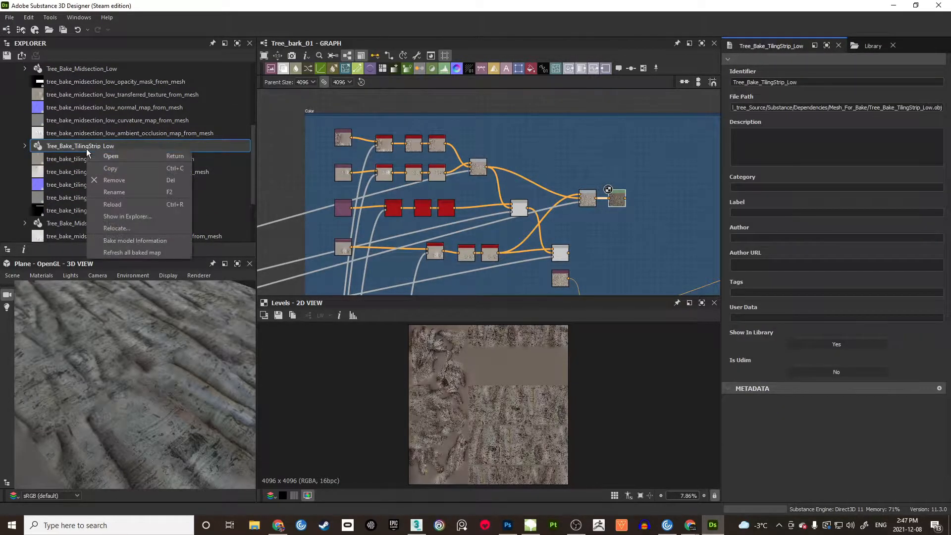
click(116, 252)
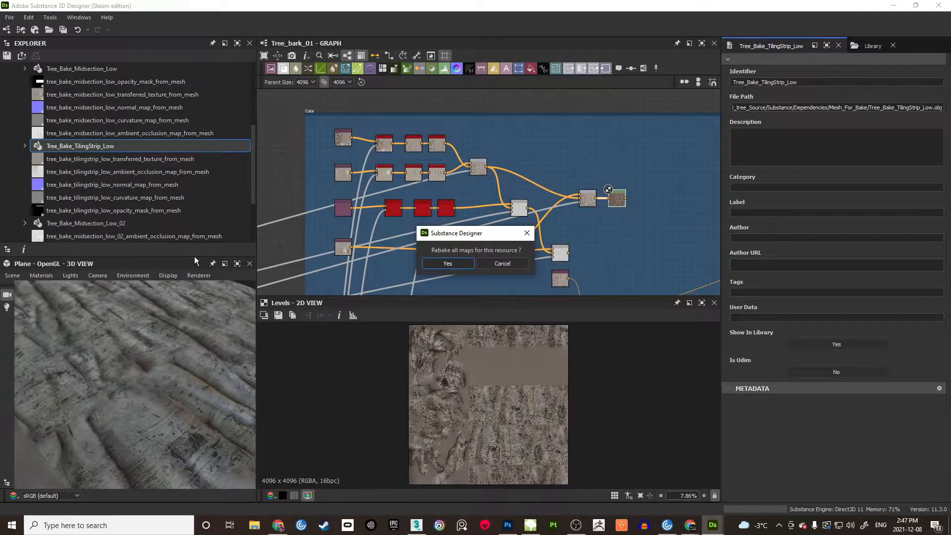
click(501, 262)
right_click(76, 146)
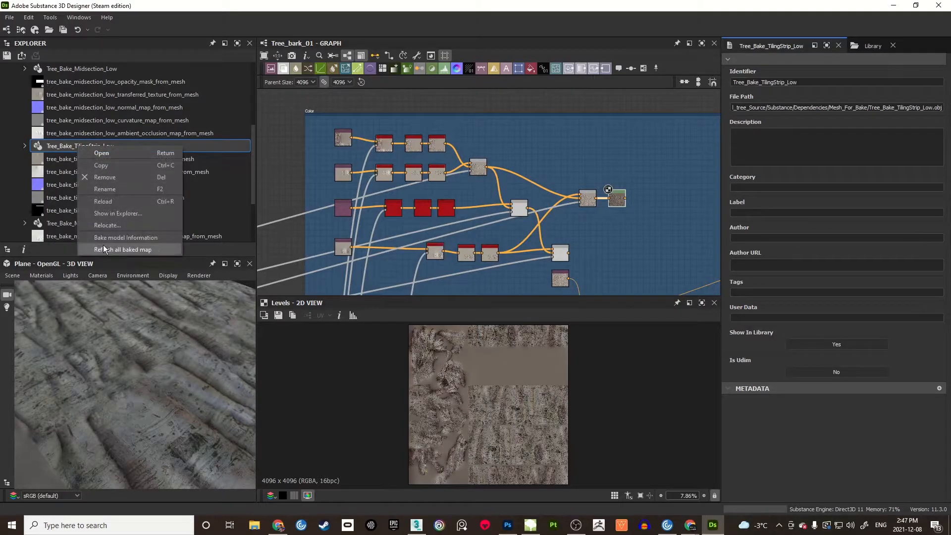
click(129, 238)
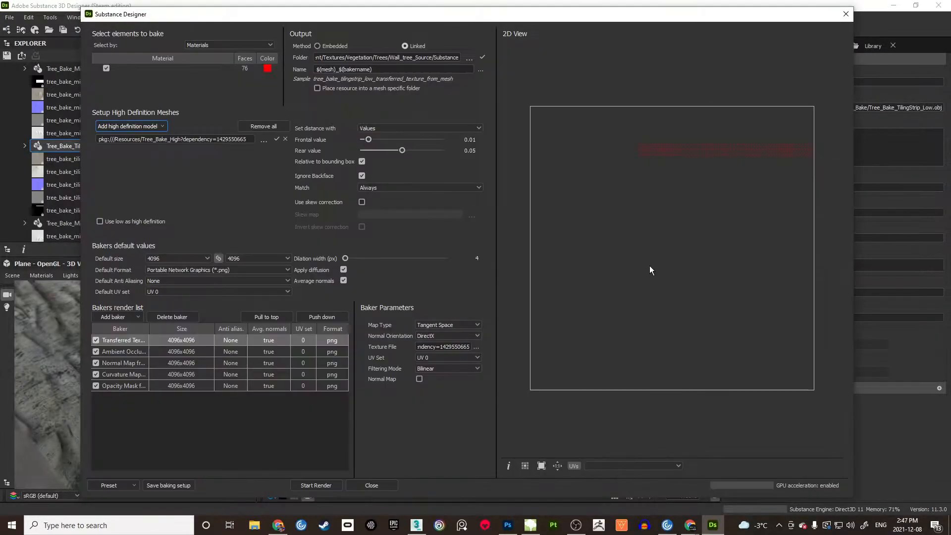
Step: Zoom and pan the bake window's 2D View onto the red UV strip
scroll(652, 154, up, 5)
middle_drag(708, 145, 627, 184)
scroll(628, 184, down, 2)
scroll(641, 182, down, 3)
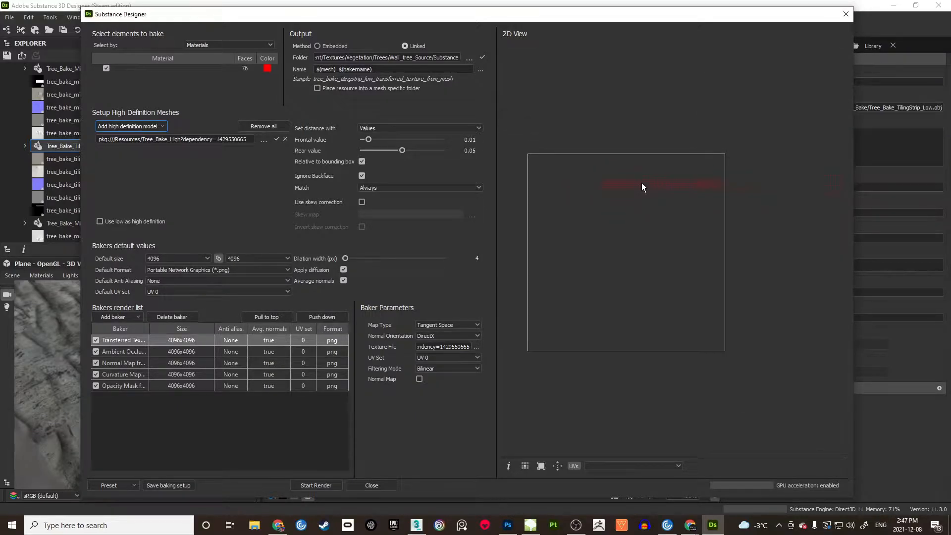
scroll(637, 186, up, 1)
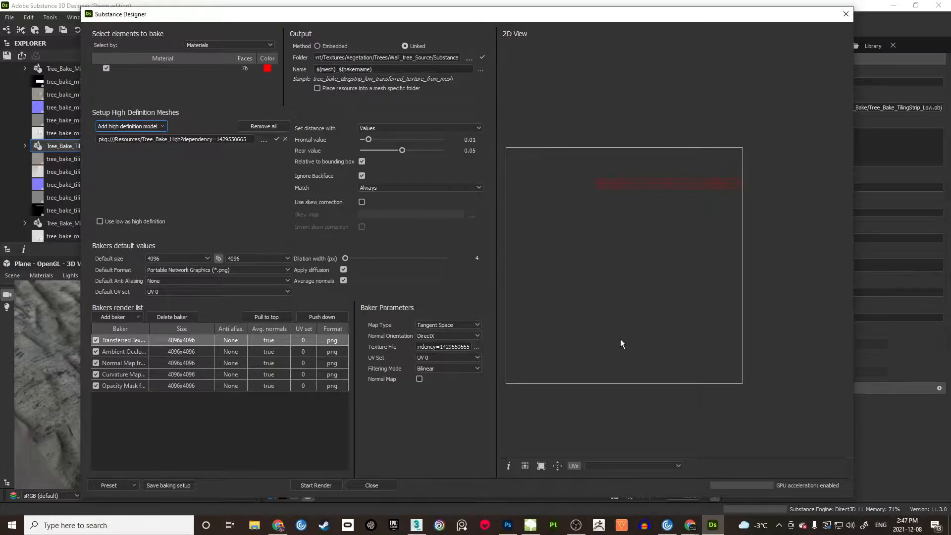
Step: Close the baking window and view the transferred-texture Bitmap's baked bark band zoomed in
click(846, 14)
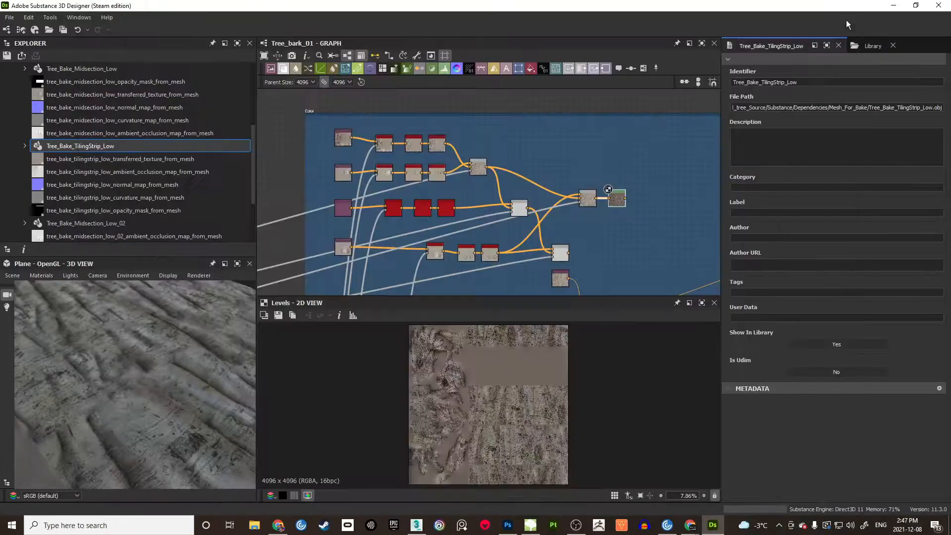
scroll(484, 194, up, 3)
double_click(490, 199)
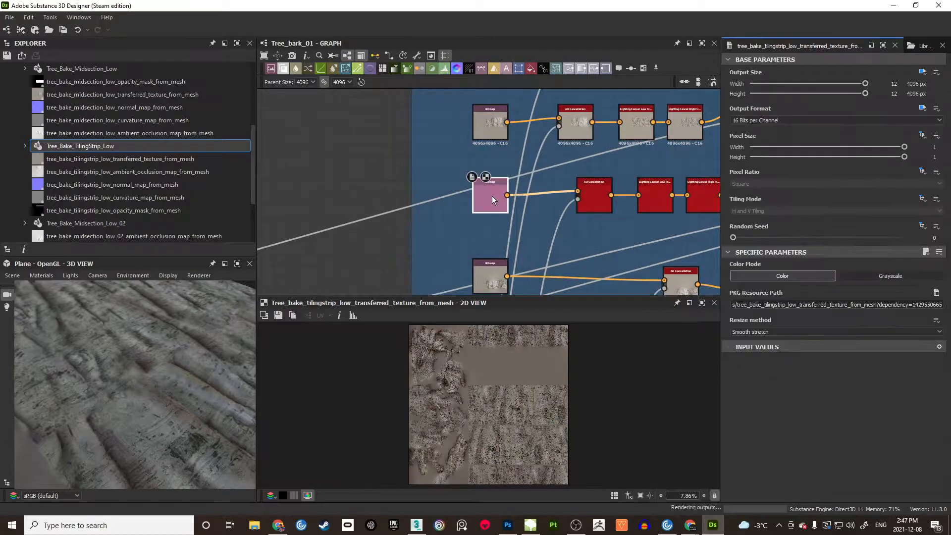
scroll(506, 365, up, 1)
scroll(505, 391, up, 3)
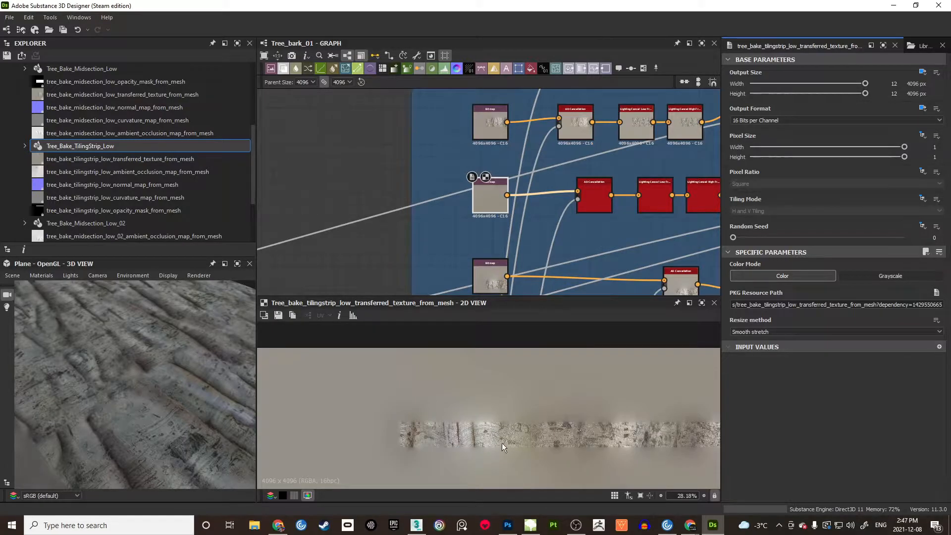
scroll(495, 423, down, 2)
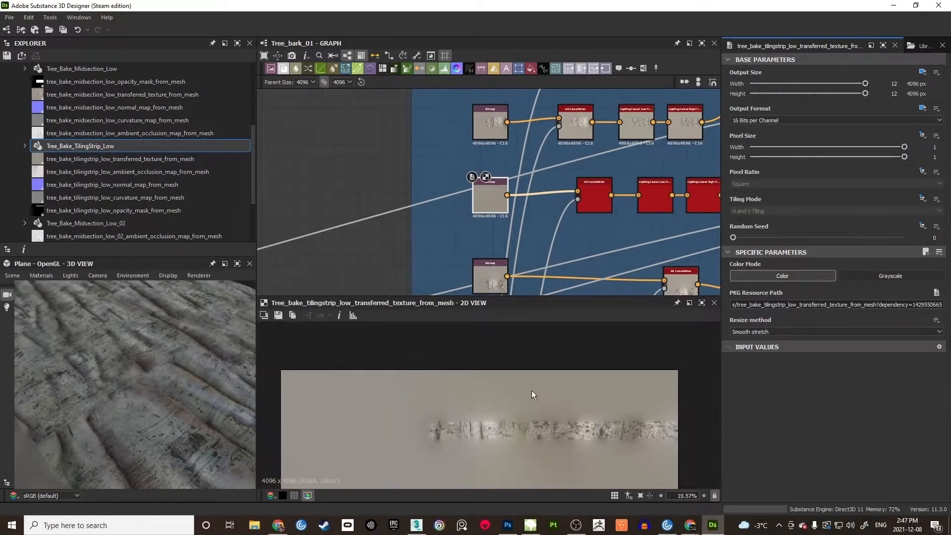
scroll(496, 213, down, 2)
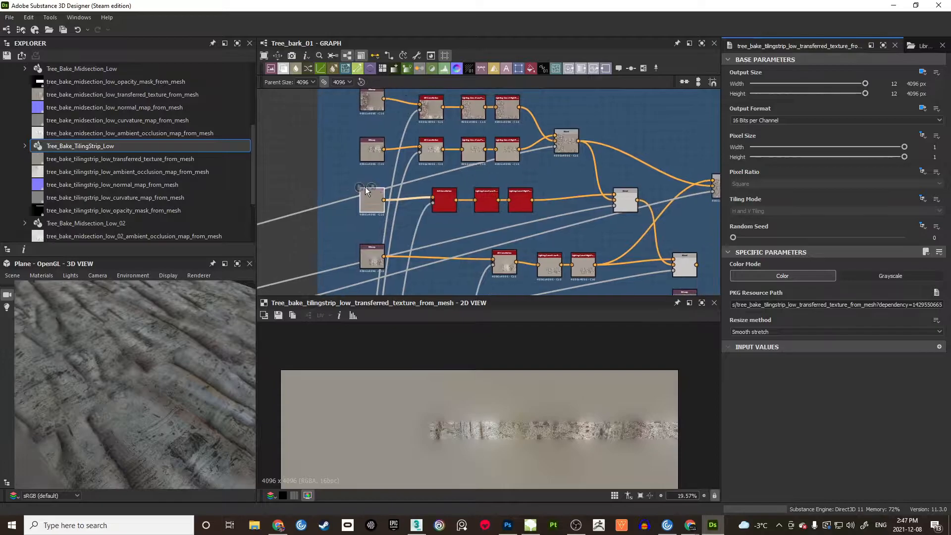
middle_drag(569, 181, 516, 175)
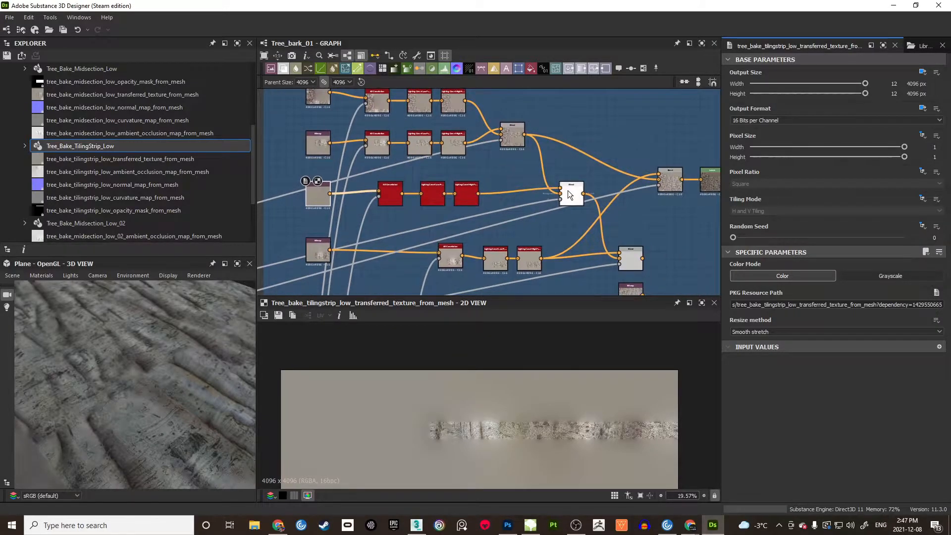
Step: Preview the lower Blend node's output and enlarge the 2D view panel
click(569, 195)
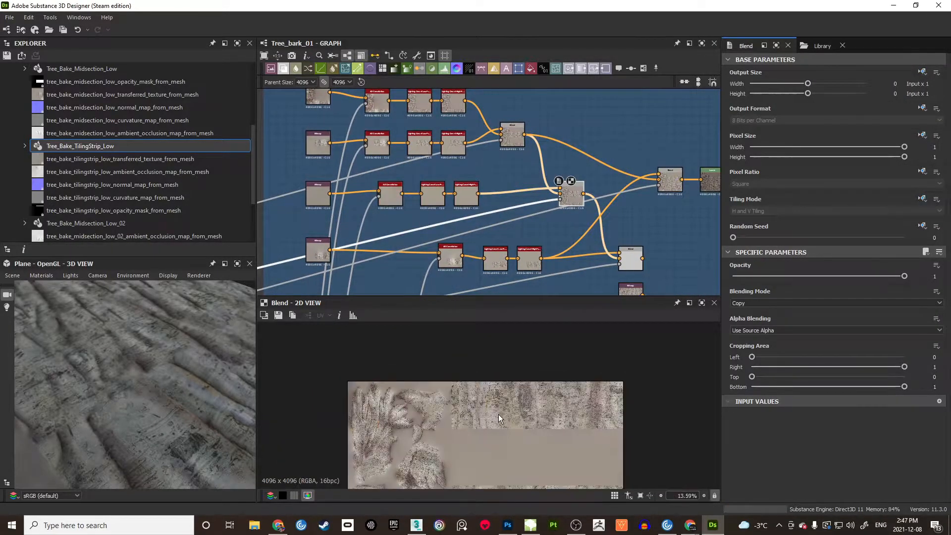
scroll(519, 361, up, 2)
middle_drag(632, 262, 593, 231)
click(593, 230)
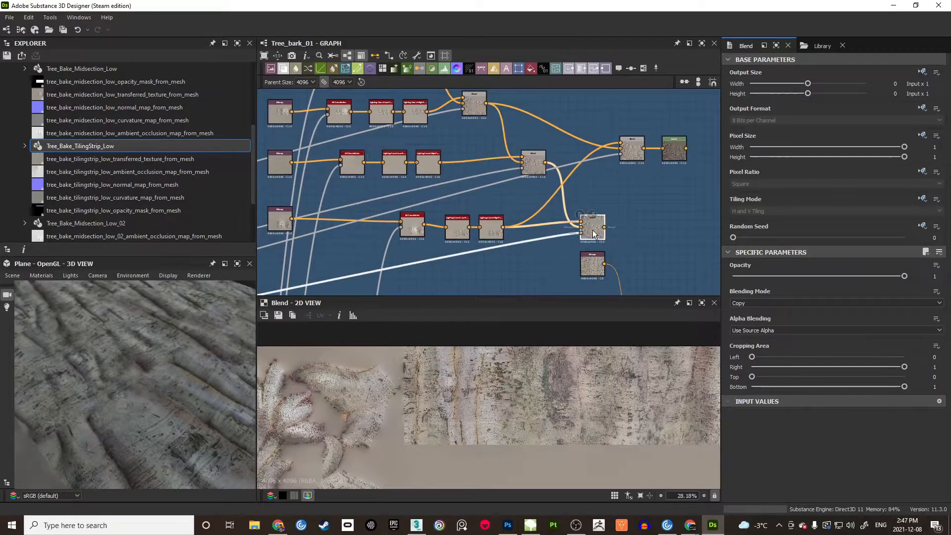
scroll(555, 435, down, 4)
scroll(554, 435, down, 2)
mouse_move(554, 426)
middle_down()
mouse_move(561, 334)
mouse_move(551, 421)
middle_up()
scroll(518, 417, up, 3)
middle_drag(504, 377, 526, 412)
scroll(504, 430, up, 9)
scroll(526, 404, down, 1)
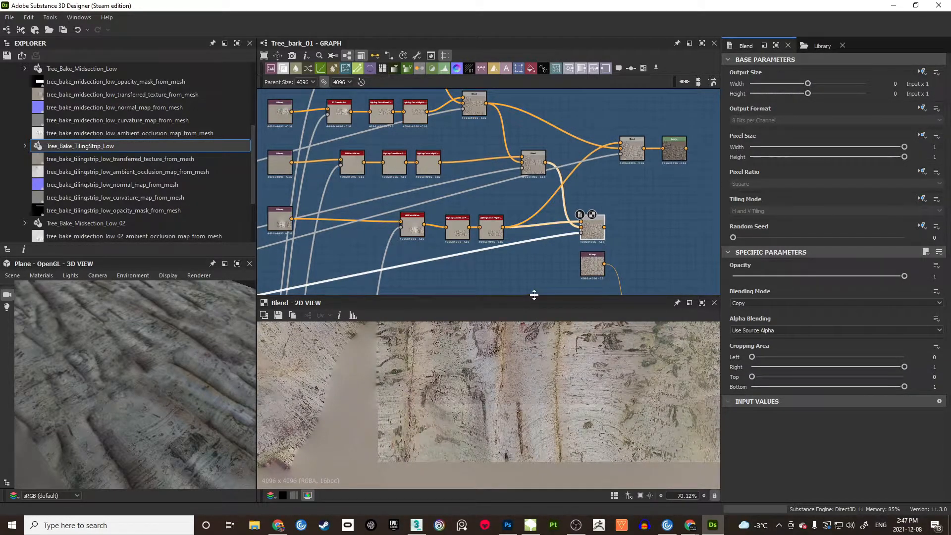
drag(534, 296, 535, 193)
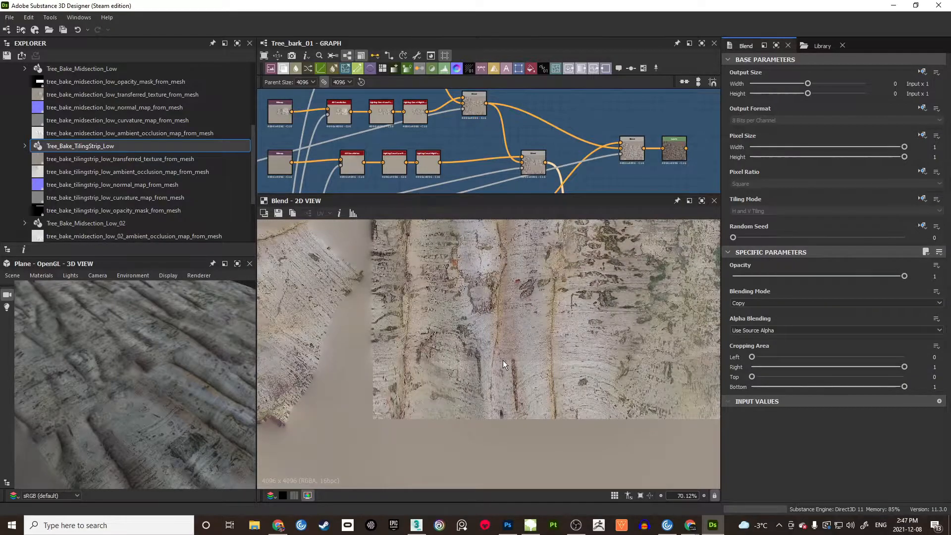
Step: Capture the preview with Lightshot and point a red arrow at the bark detail
key(ctrl+Print)
drag(230, 93, 843, 464)
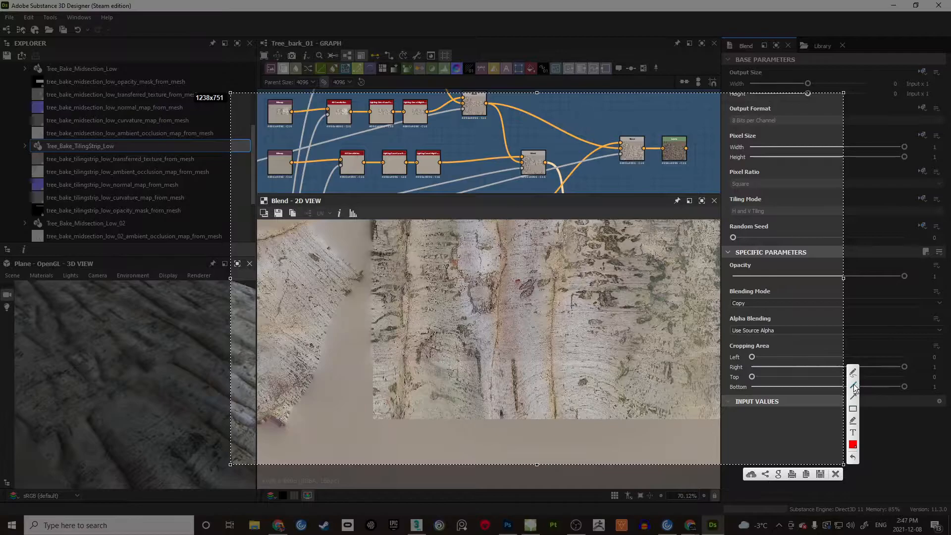
drag(311, 423, 495, 361)
Step: Replace the extra arrows with red freehand squiggles and an outline over the weak band
drag(413, 461, 523, 417)
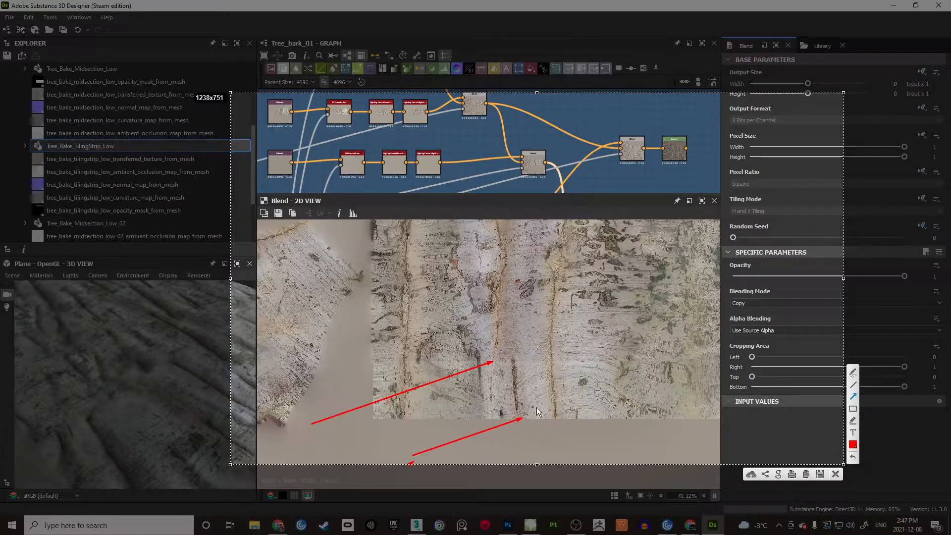
key(ctrl+z)
key(ctrl+z)
click(853, 373)
mouse_move(546, 452)
mouse_down()
mouse_move(579, 434)
mouse_move(567, 414)
mouse_up()
drag(460, 451, 473, 406)
drag(659, 449, 671, 402)
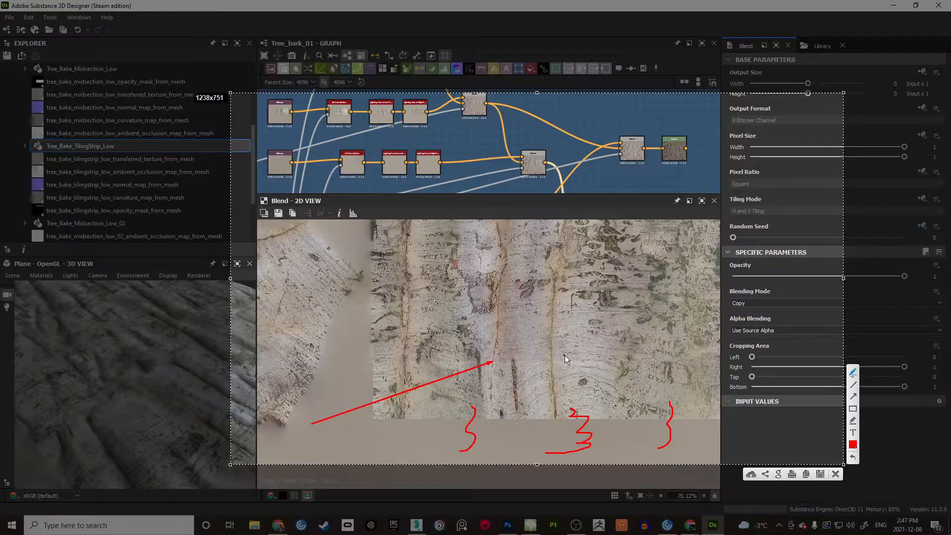
mouse_move(645, 346)
mouse_down()
mouse_move(407, 364)
mouse_move(649, 371)
mouse_move(646, 346)
mouse_up()
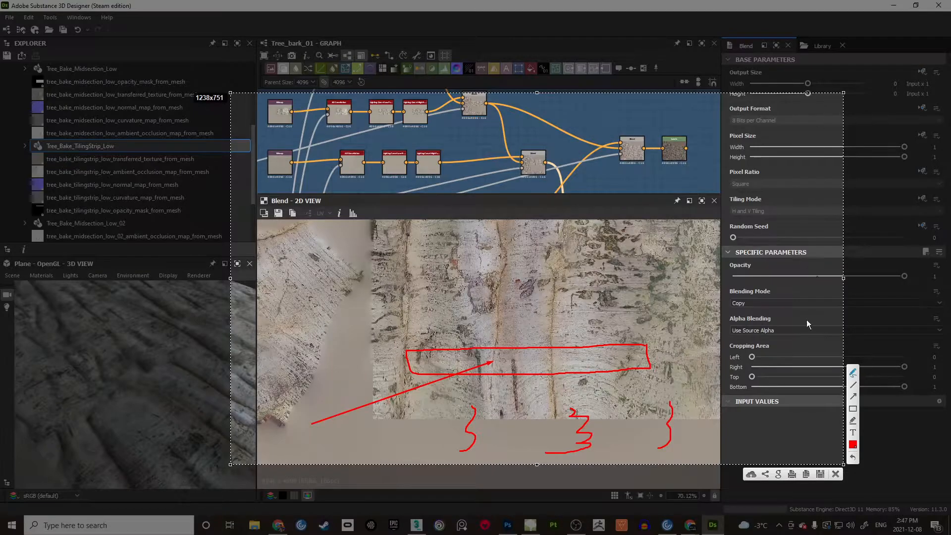
Step: Close the Lightshot annotation and zoom the 2D view back out
click(836, 474)
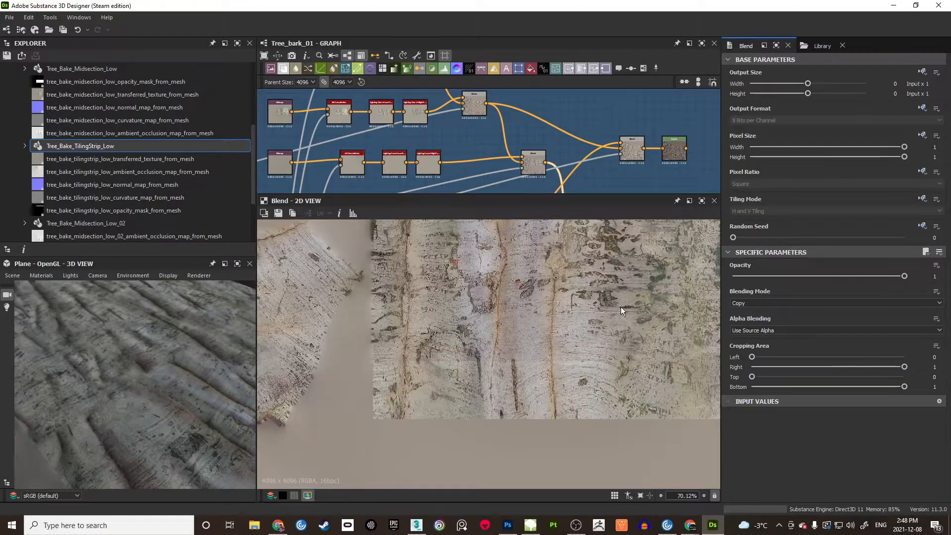
scroll(527, 322, down, 7)
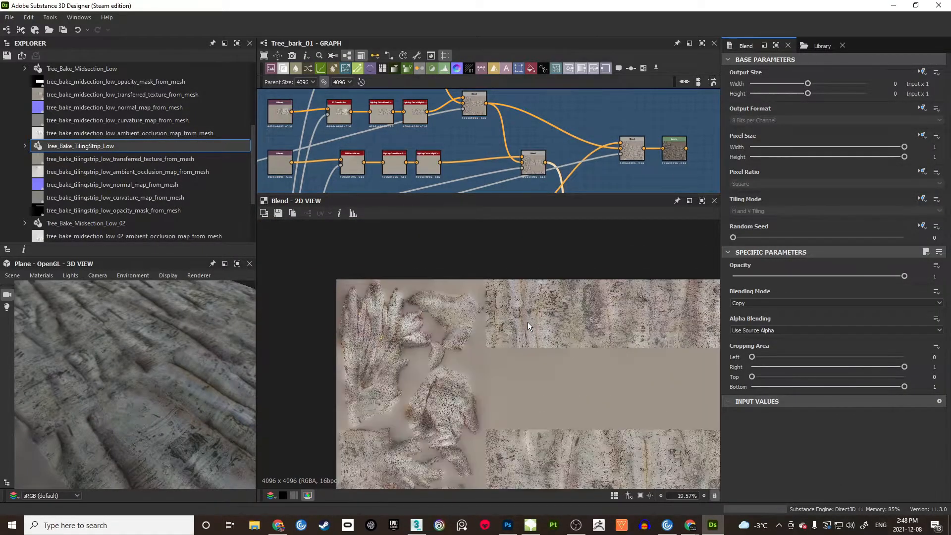
scroll(527, 322, up, 2)
scroll(528, 322, down, 1)
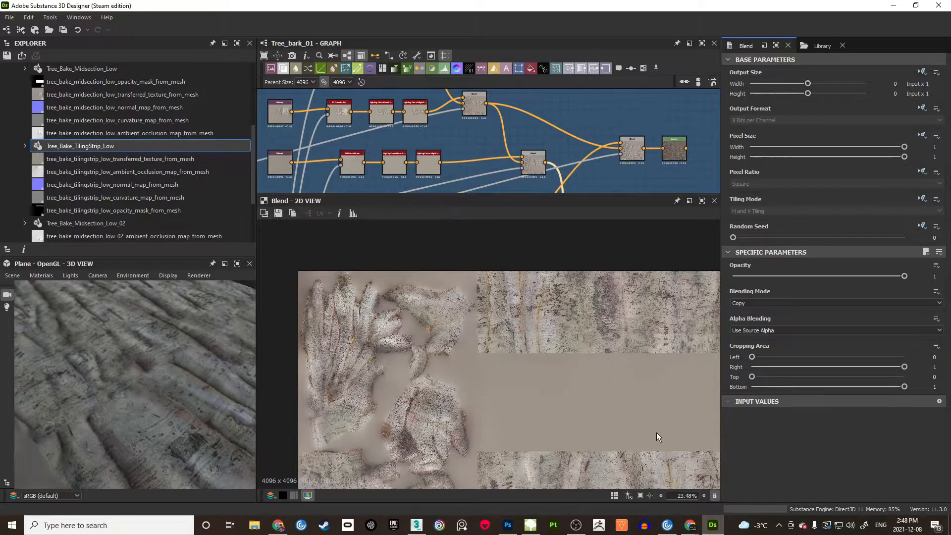
Step: Bring up Wall_Tree_Tile_01.psd in Photoshop and pan across the bark tile
click(508, 526)
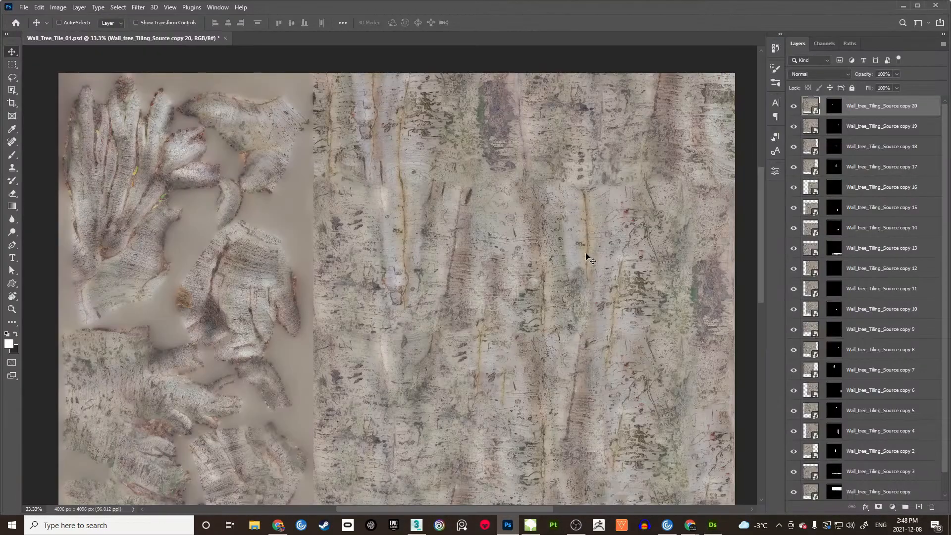
drag(466, 274, 472, 308)
mouse_move(459, 227)
mouse_down()
mouse_move(461, 280)
mouse_move(474, 260)
mouse_move(474, 176)
mouse_up()
drag(474, 268, 474, 124)
mouse_move(485, 254)
mouse_down()
mouse_move(486, 132)
mouse_move(488, 355)
mouse_up()
drag(480, 272, 486, 375)
drag(460, 232, 462, 282)
Step: Zoom the bark to 200%, then back to 100% over the lower band
key(z)
click(442, 276)
click(445, 290)
click(466, 286)
click(442, 266)
drag(629, 264, 557, 330)
alt+click(460, 305)
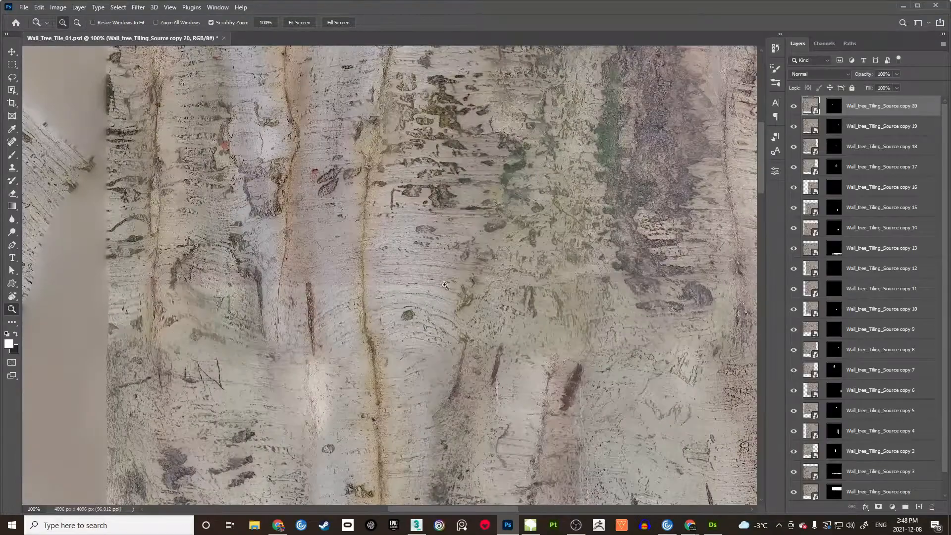
drag(457, 316, 393, 245)
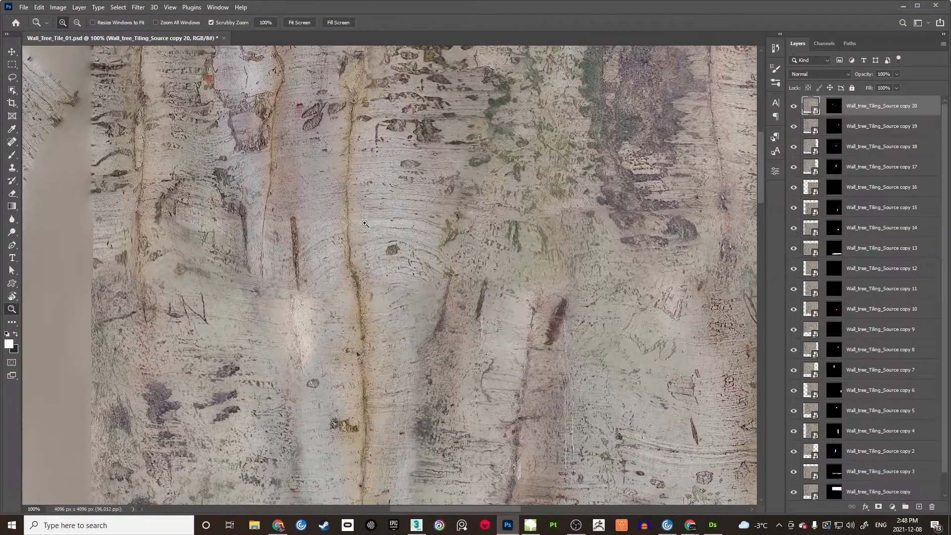
Step: Box and sketch red marks over the horizontal band in Lightshot, then undo and close
key(Print)
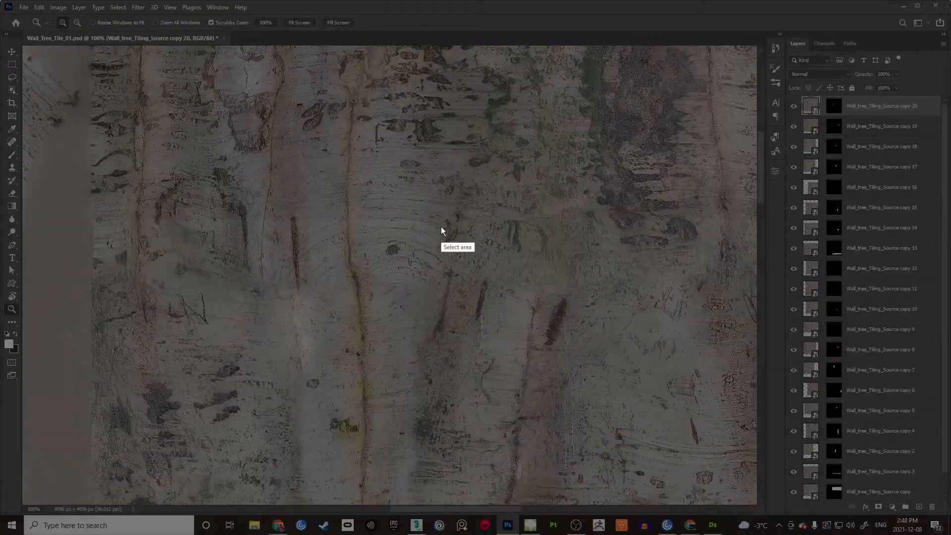
drag(49, 88, 714, 471)
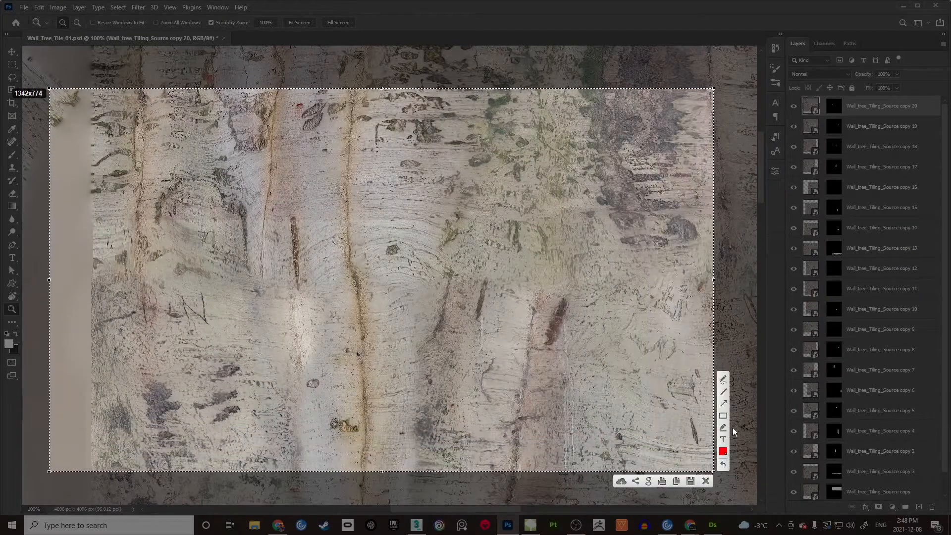
mouse_move(87, 223)
mouse_down()
mouse_move(111, 242)
mouse_move(668, 304)
mouse_move(675, 322)
mouse_up()
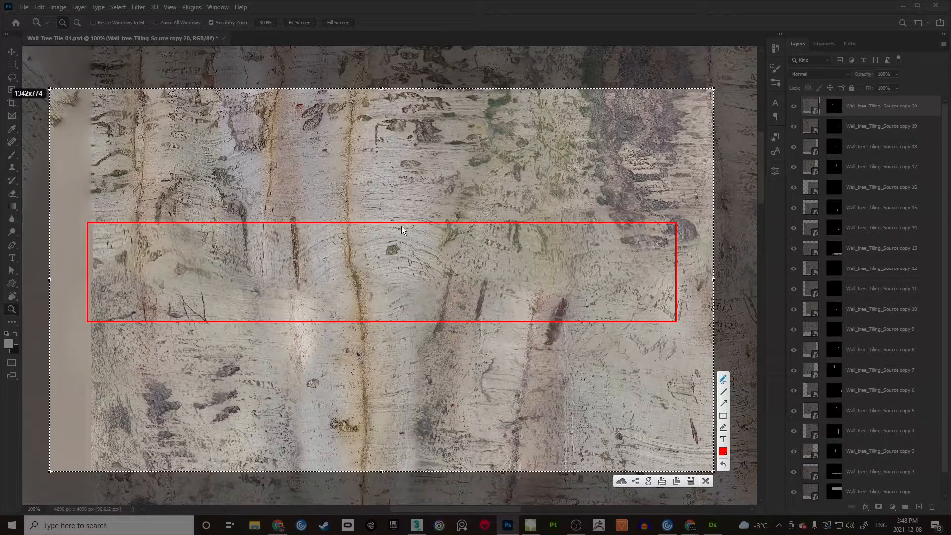
mouse_move(399, 210)
mouse_down()
mouse_move(477, 241)
mouse_move(431, 241)
mouse_up()
drag(341, 296, 429, 243)
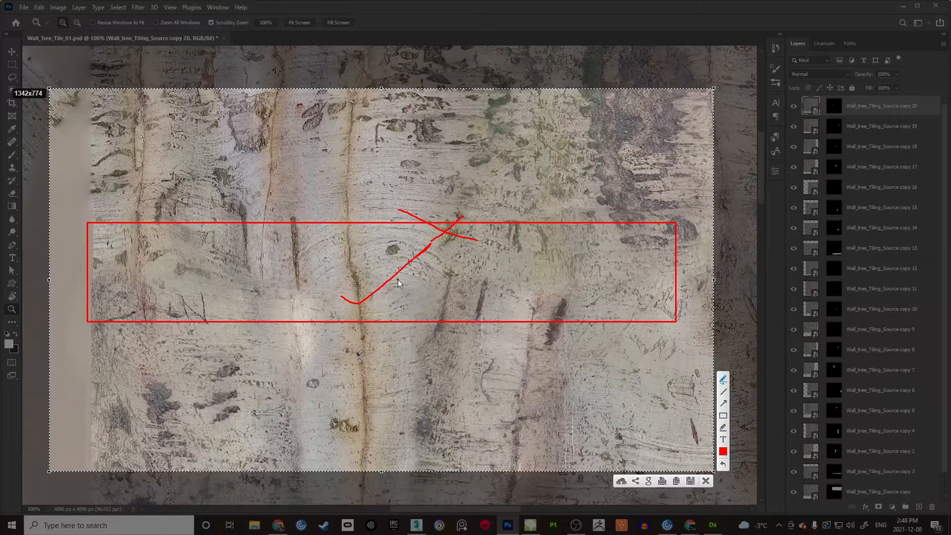
key(ctrl+z)
key(ctrl+z)
key(ctrl+z)
key(ctrl+z)
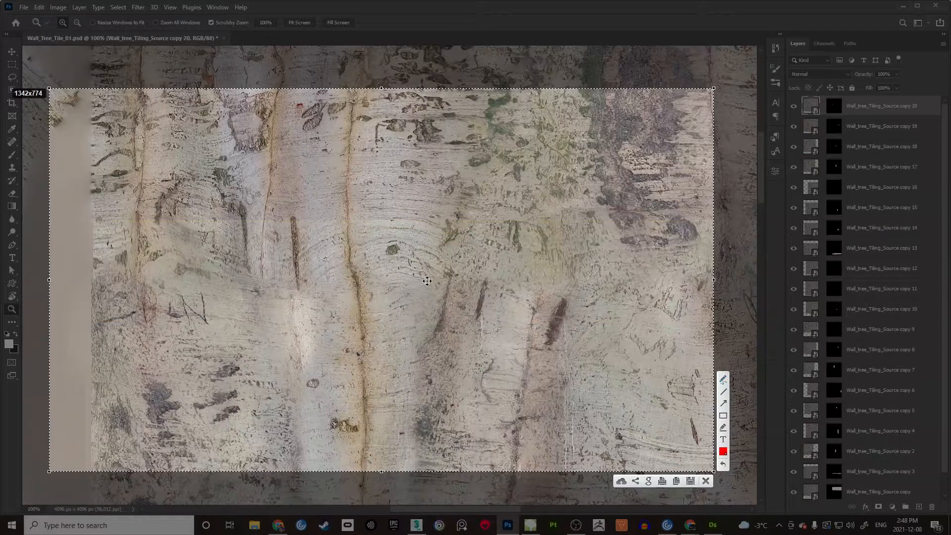
click(708, 482)
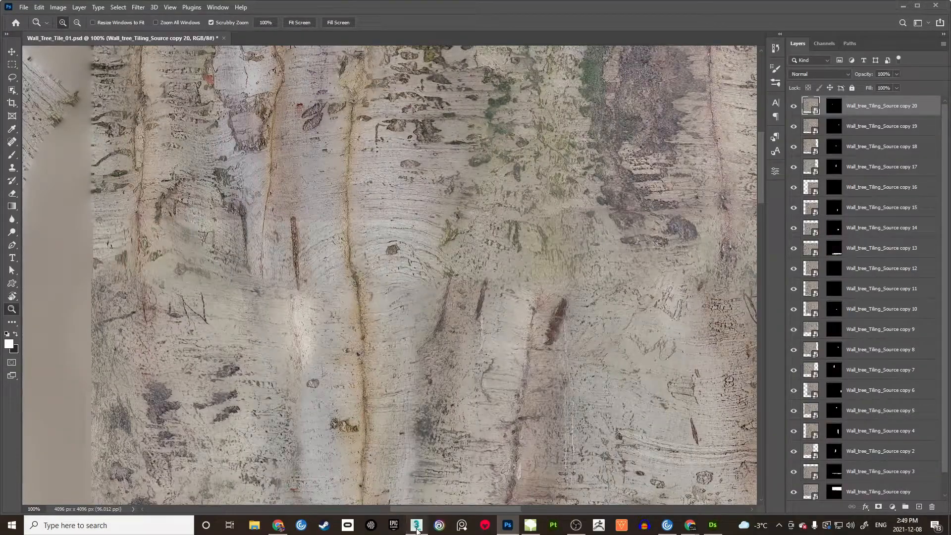
Step: In 3ds Max, hide the Baking and For_UE layers and show the Custom_For_Speedtree trunk
click(417, 526)
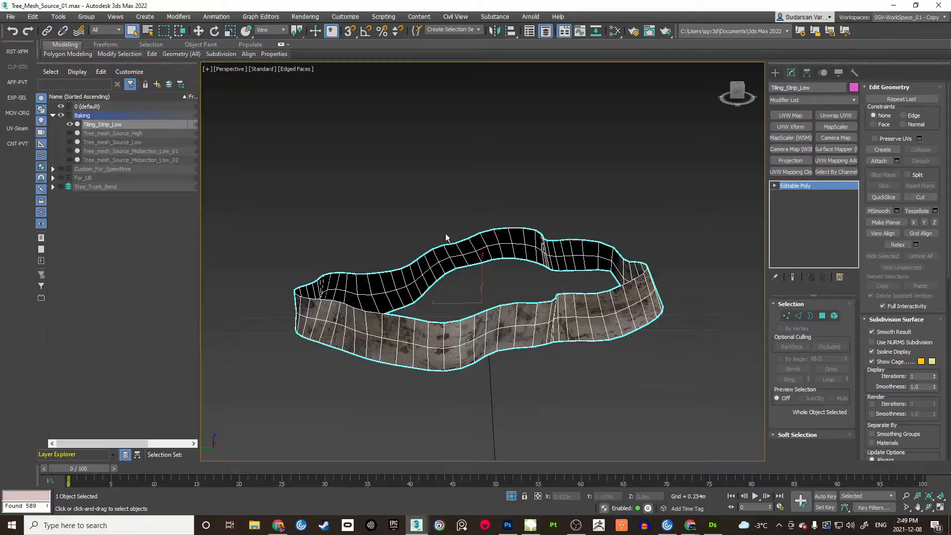
click(61, 115)
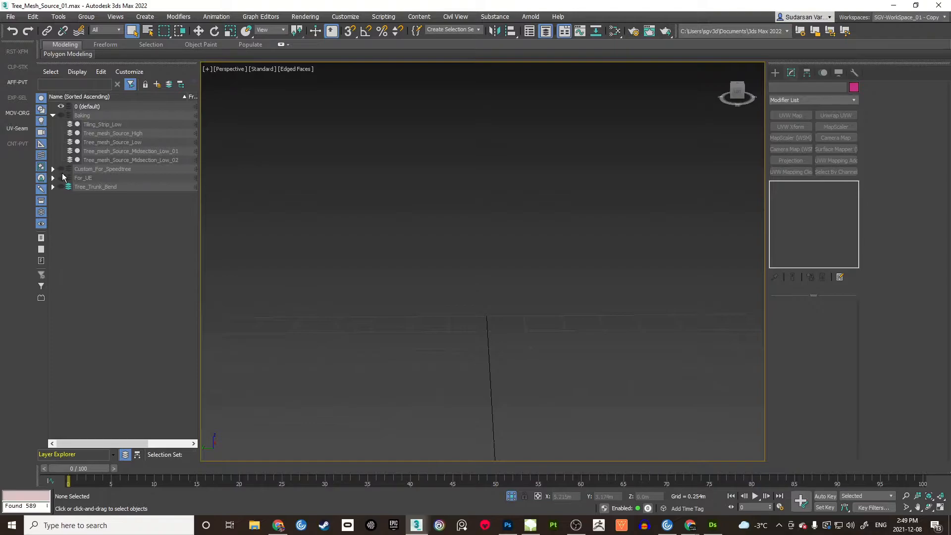
click(61, 178)
click(52, 177)
key(z)
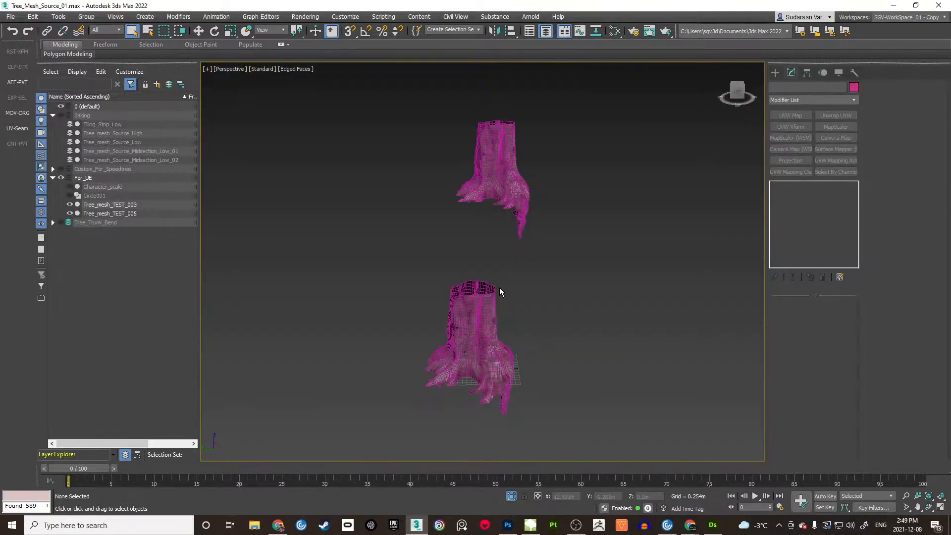
click(61, 178)
click(61, 169)
Step: Orbit and zoom to the near trunk's roots with Edged Faces turned off
mouse_move(435, 282)
alt+middle_down()
mouse_move(430, 292)
mouse_move(439, 270)
mouse_move(433, 224)
mouse_move(427, 253)
mouse_move(419, 217)
alt+middle_up()
scroll(439, 271, up, 7)
key(F4)
mouse_move(347, 238)
alt+middle_down()
mouse_move(521, 245)
mouse_move(502, 230)
alt+middle_up()
scroll(495, 247, up, 3)
middle_drag(488, 287, 471, 212)
scroll(465, 213, up, 4)
scroll(469, 243, down, 3)
scroll(468, 209, up, 4)
scroll(469, 209, down, 4)
middle_drag(472, 299, 470, 277)
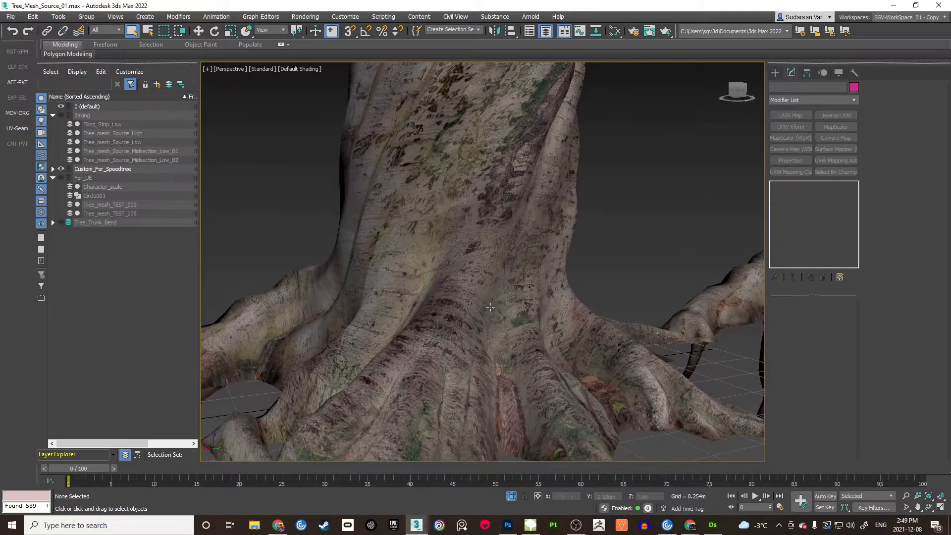
alt+middle_drag(481, 198, 482, 207)
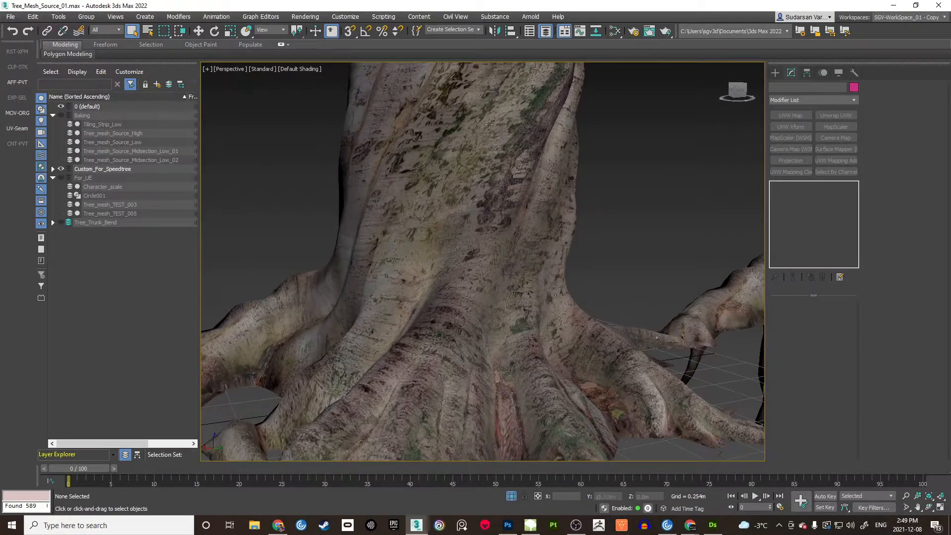
Step: Toggle the wireframe overlay on and off and orbit around both trunks
key(F4)
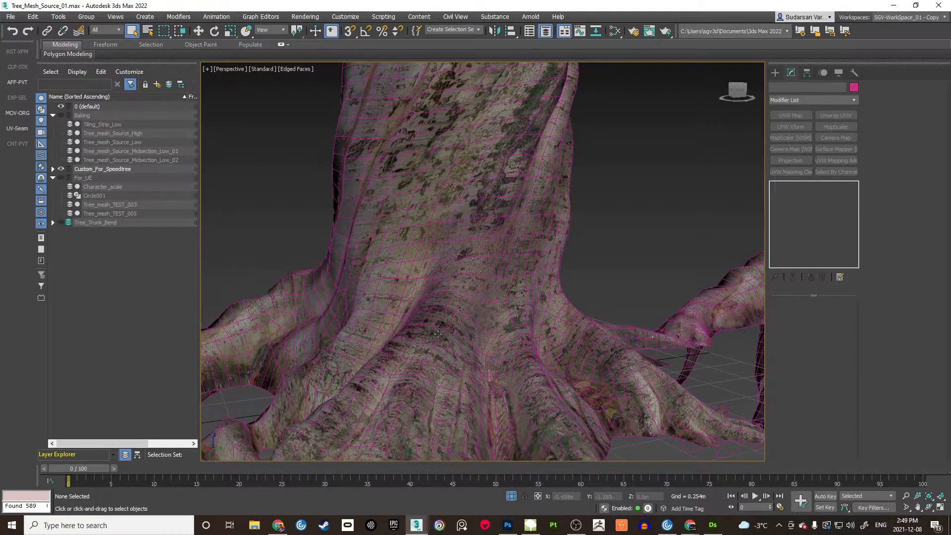
key(F4)
mouse_move(576, 184)
middle_down()
mouse_move(563, 187)
mouse_move(524, 246)
middle_up()
scroll(525, 246, down, 4)
mouse_move(611, 234)
middle_down()
mouse_move(512, 237)
mouse_move(492, 248)
middle_up()
scroll(493, 248, up, 10)
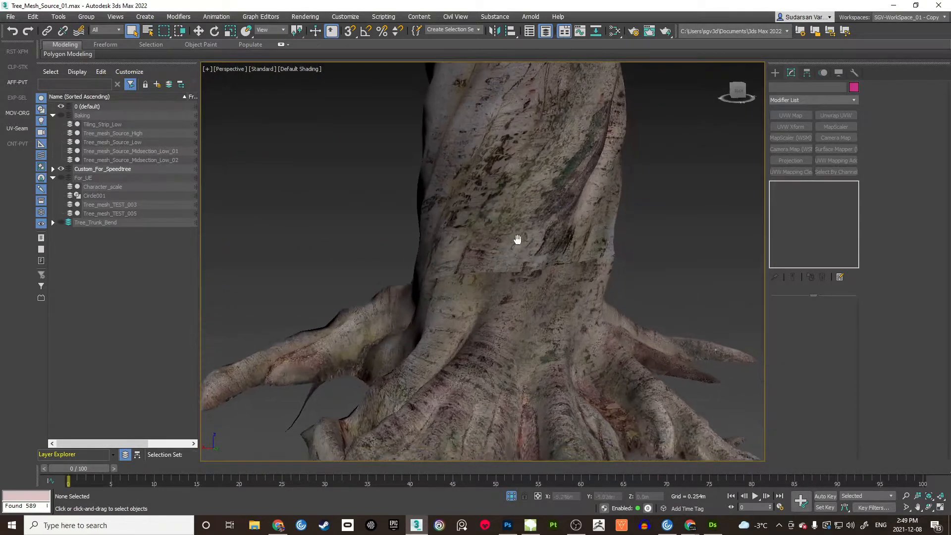
scroll(527, 235, up, 3)
alt+middle_drag(533, 259, 557, 256)
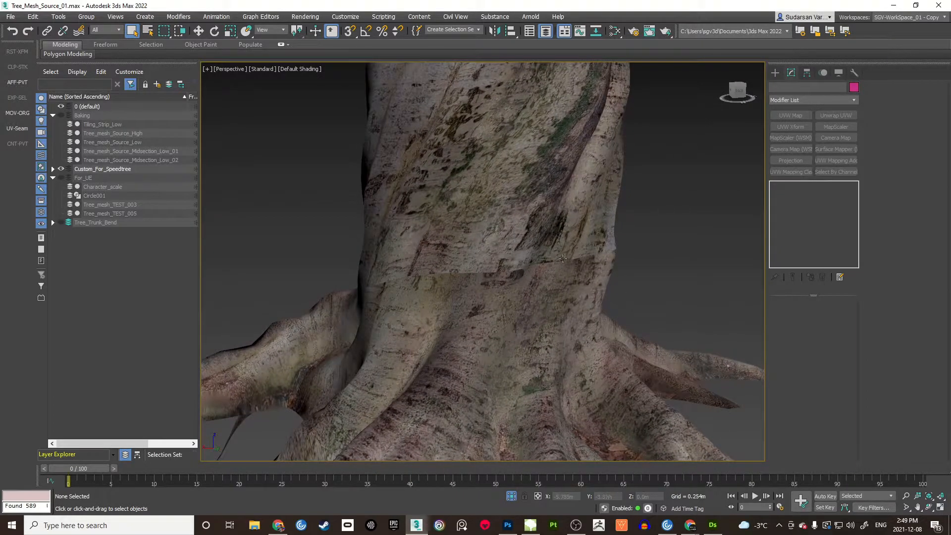
click(713, 525)
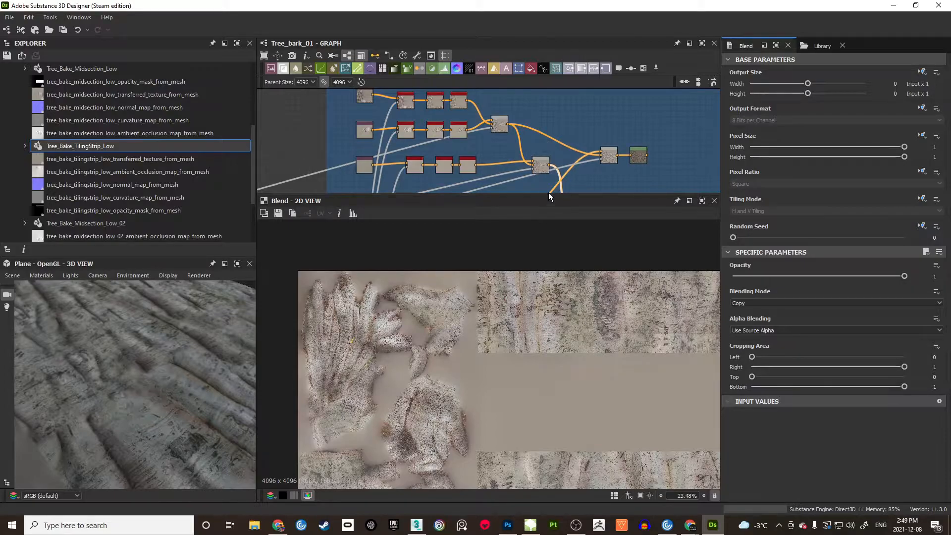
Step: Enlarge the node graph panel and preview the Levels node's output and histogram
drag(548, 198, 550, 372)
middle_drag(577, 148, 572, 248)
scroll(572, 248, up, 3)
middle_drag(639, 282, 533, 225)
scroll(542, 231, up, 1)
scroll(532, 225, up, 1)
click(583, 190)
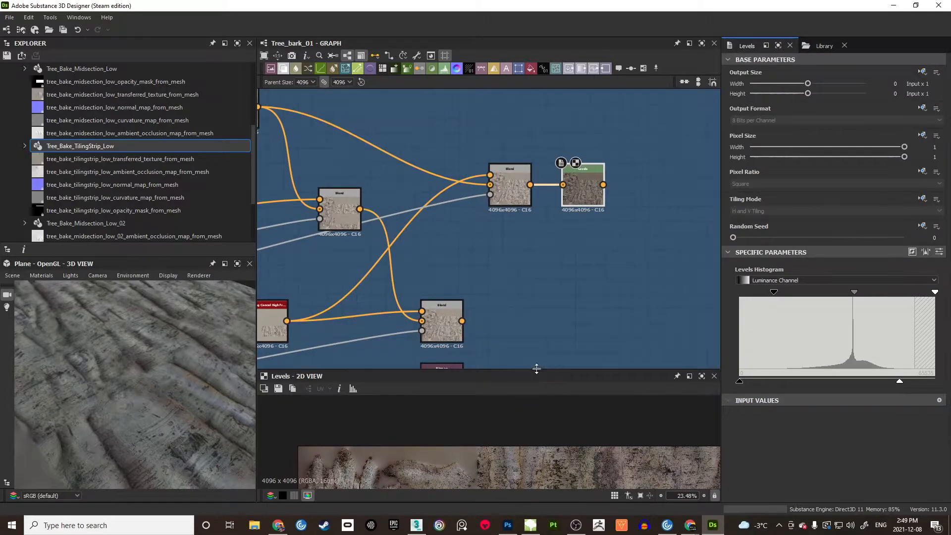
Step: Enlarge the 2D preview and view the Blend node's output, checking the lower Blend's links
drag(539, 372, 538, 236)
scroll(527, 349, up, 3)
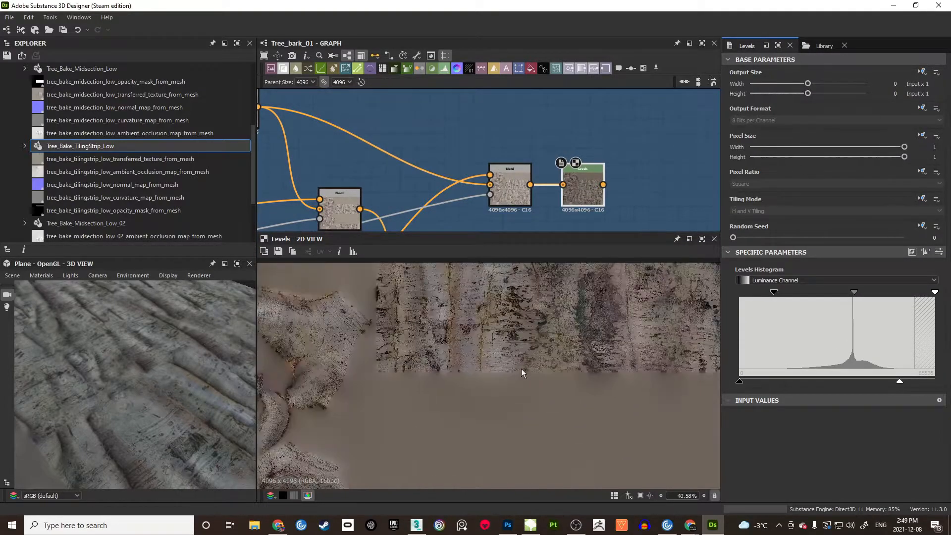
middle_drag(519, 369, 525, 386)
scroll(478, 173, down, 1)
middle_drag(445, 207, 453, 173)
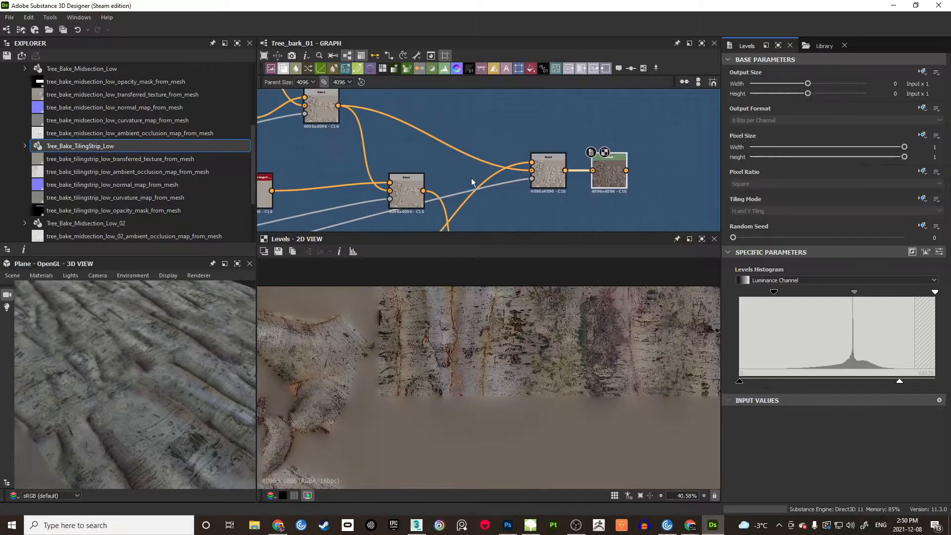
click(543, 177)
middle_drag(461, 209, 457, 104)
click(483, 179)
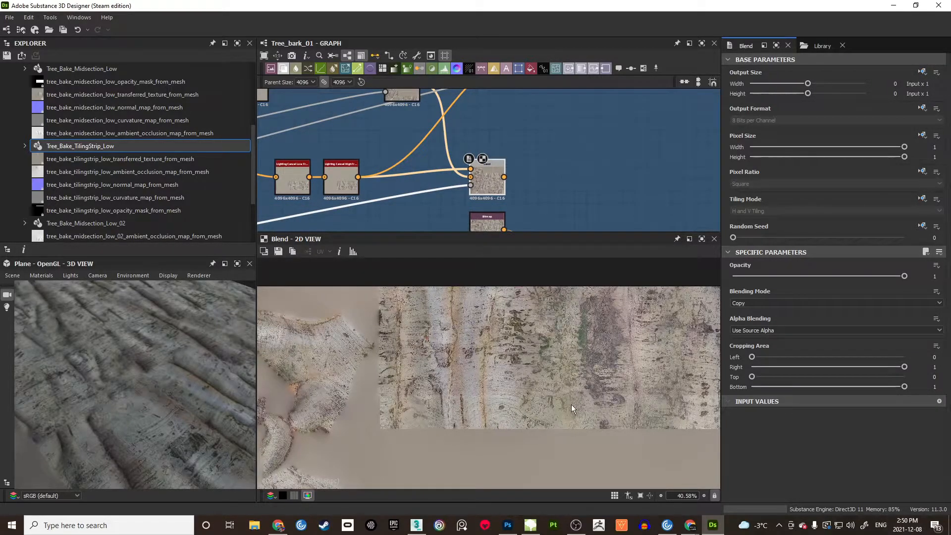
Step: Preview the upper Blend node, zoom the result, recheck Levels, then return to Photoshop
middle_drag(569, 141, 527, 168)
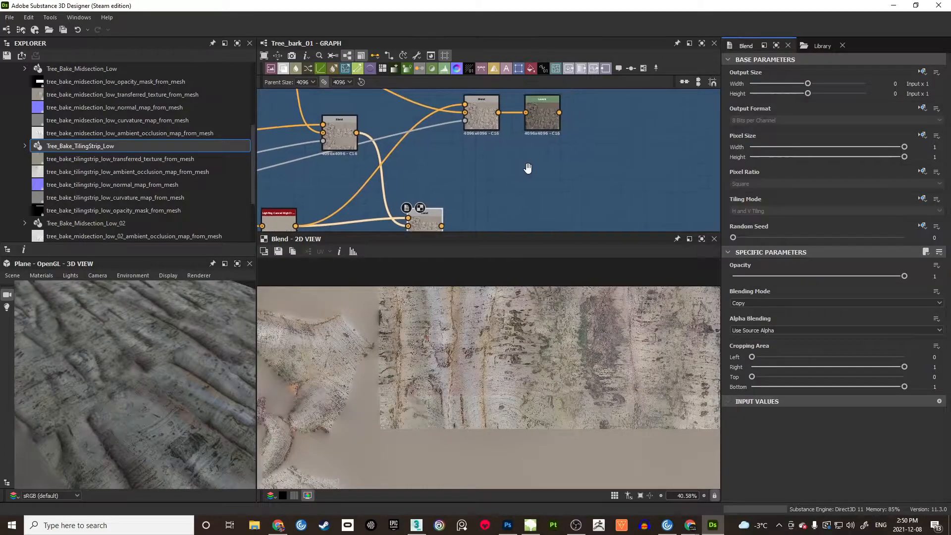
double_click(482, 117)
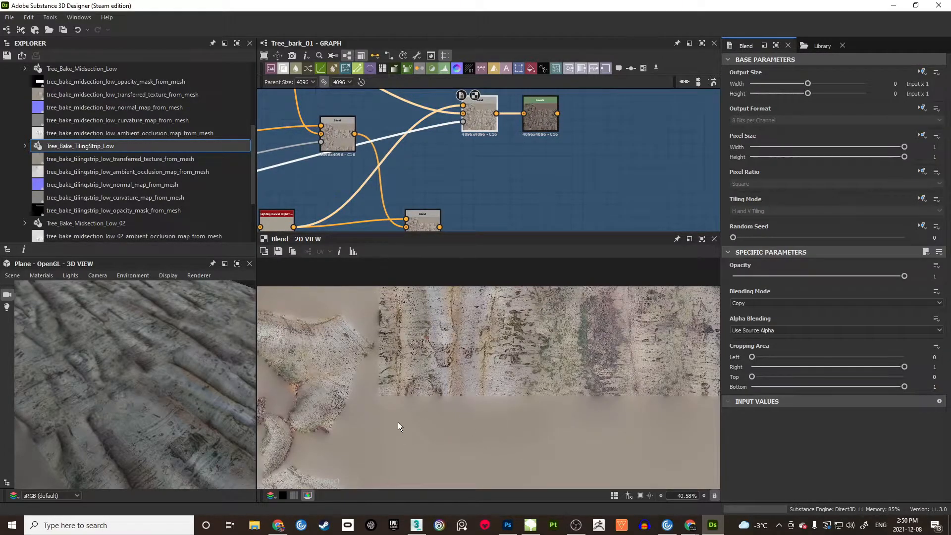
scroll(484, 408, up, 4)
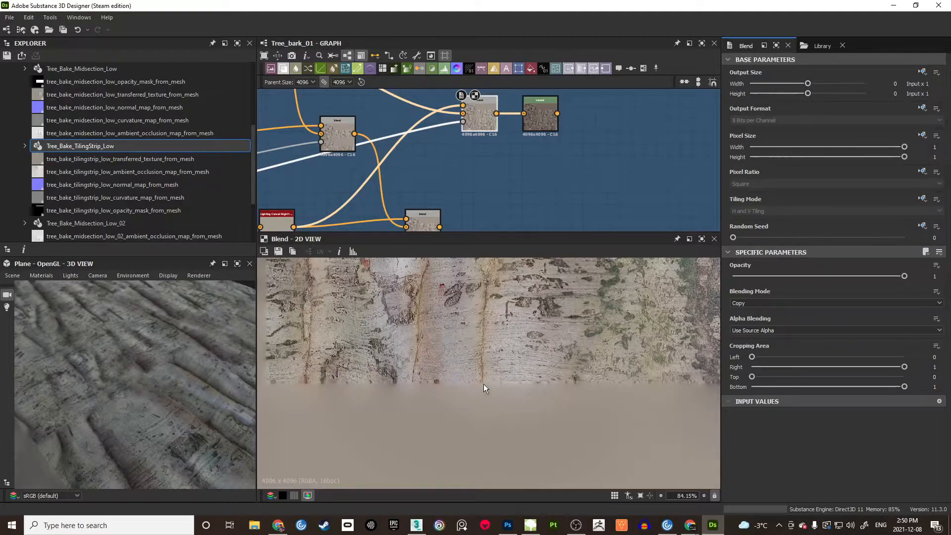
scroll(485, 386, down, 5)
scroll(487, 387, down, 1)
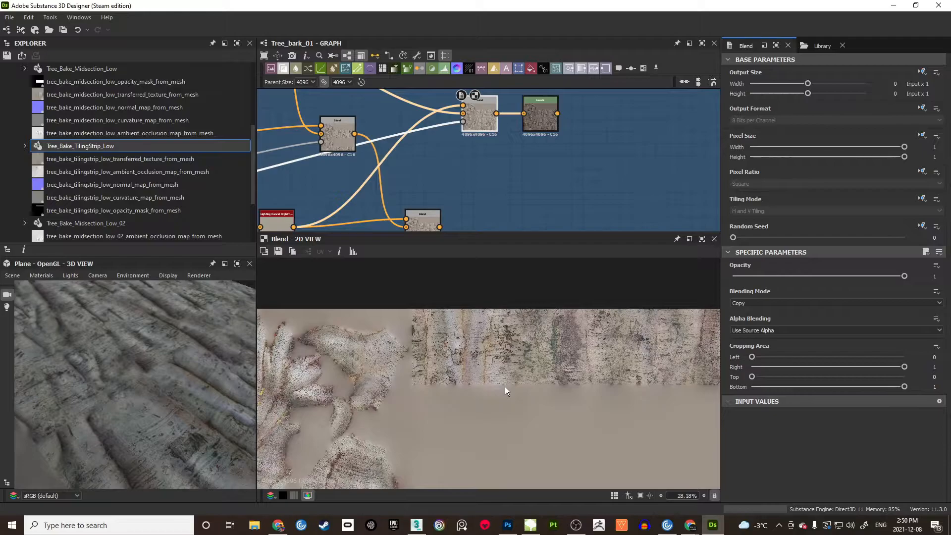
scroll(472, 154, down, 3)
scroll(531, 148, up, 4)
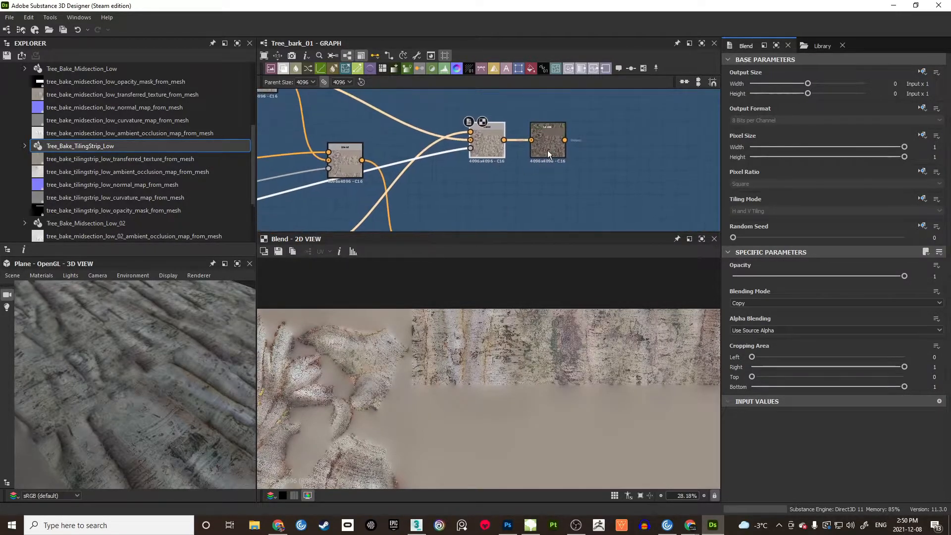
click(548, 150)
click(508, 525)
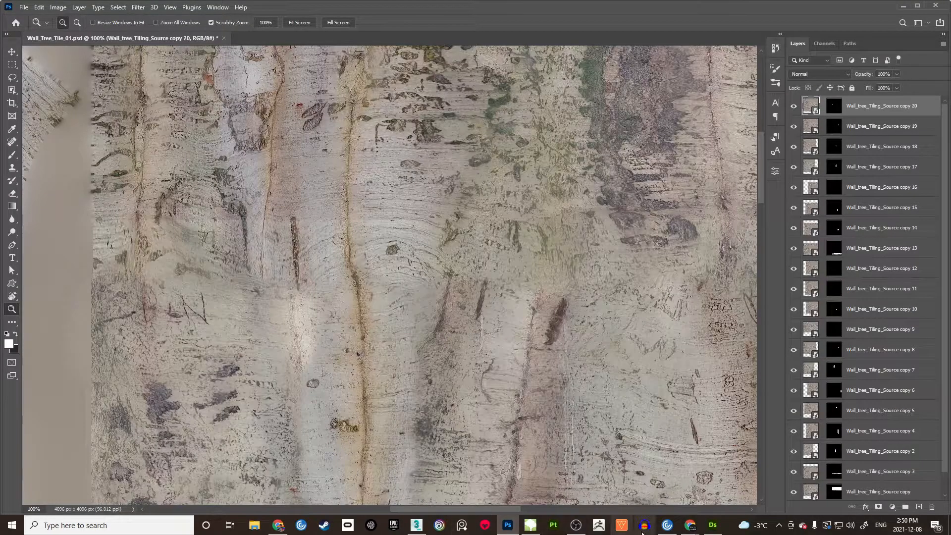
Step: Duplicate the bark tile with Image > Duplicate, naming it Wall_Tree_Tile_02_TEST
click(713, 525)
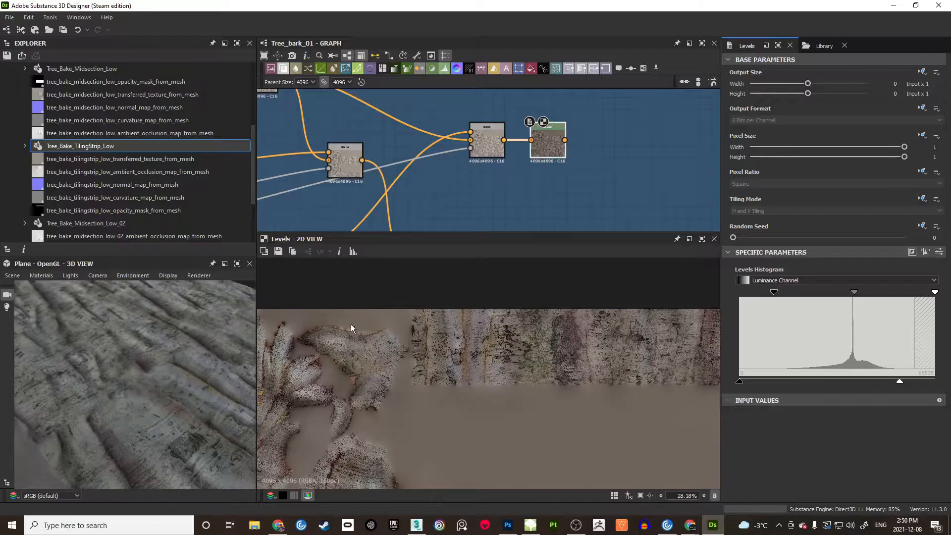
key(alt+Tab)
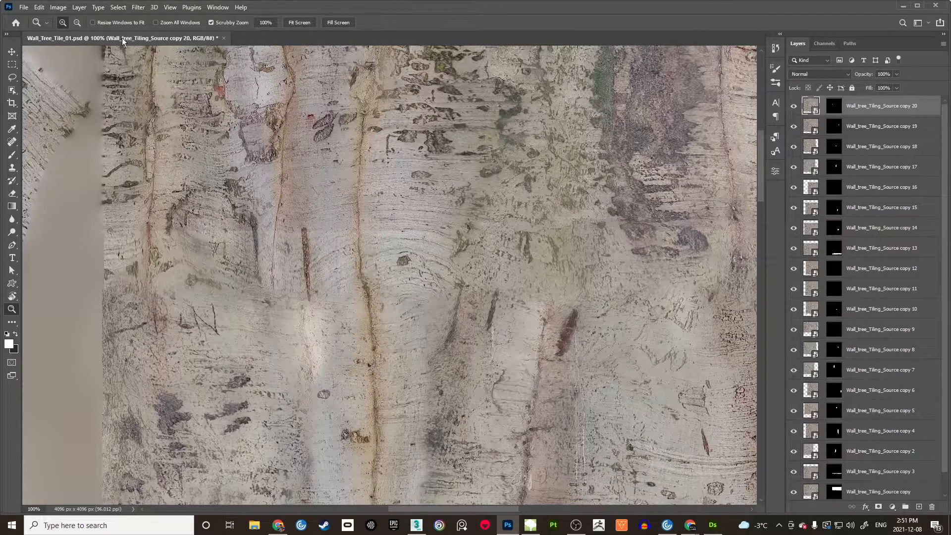
click(27, 7)
mouse_move(58, 7)
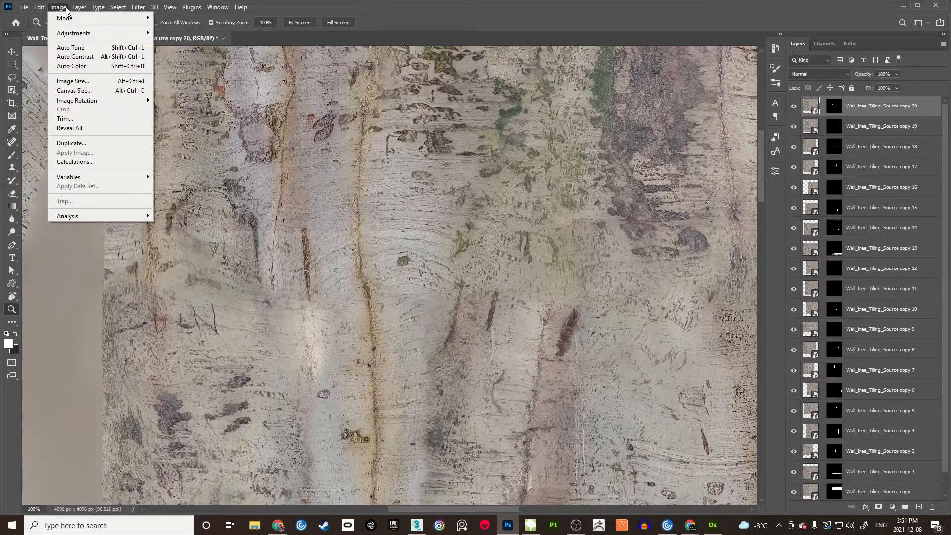
click(75, 143)
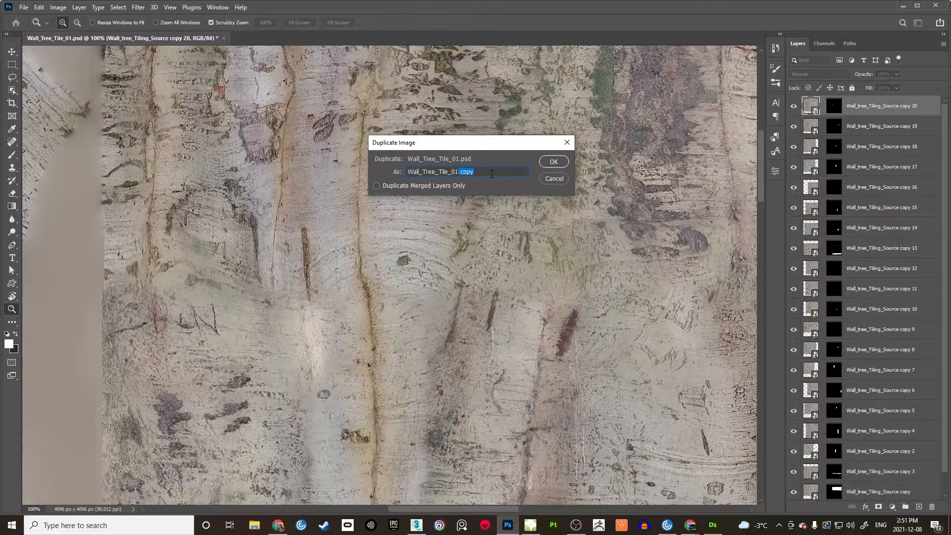
key(BackSpace)
click(553, 162)
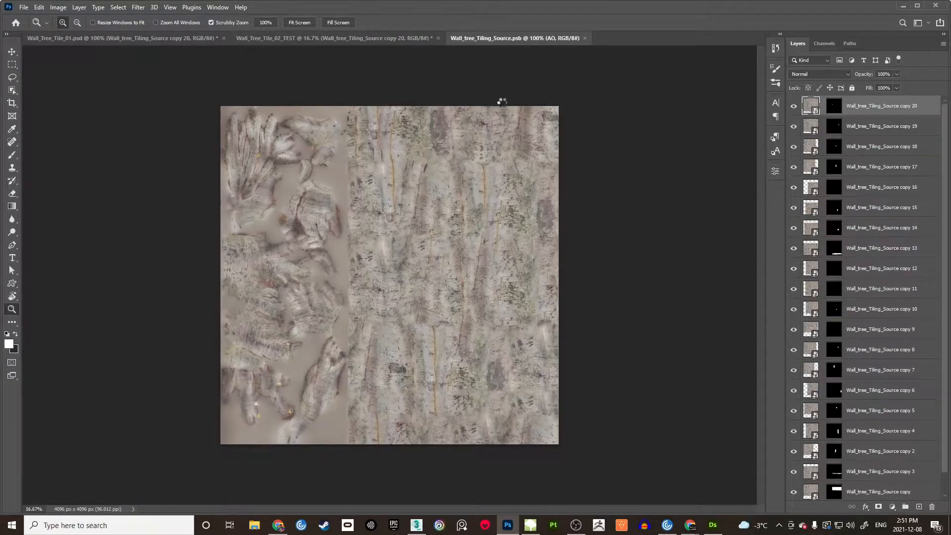
Step: Paste darker bark into Wall_tree_Tiling_Source.psb, replace the old Color layer with it, and save
key(v)
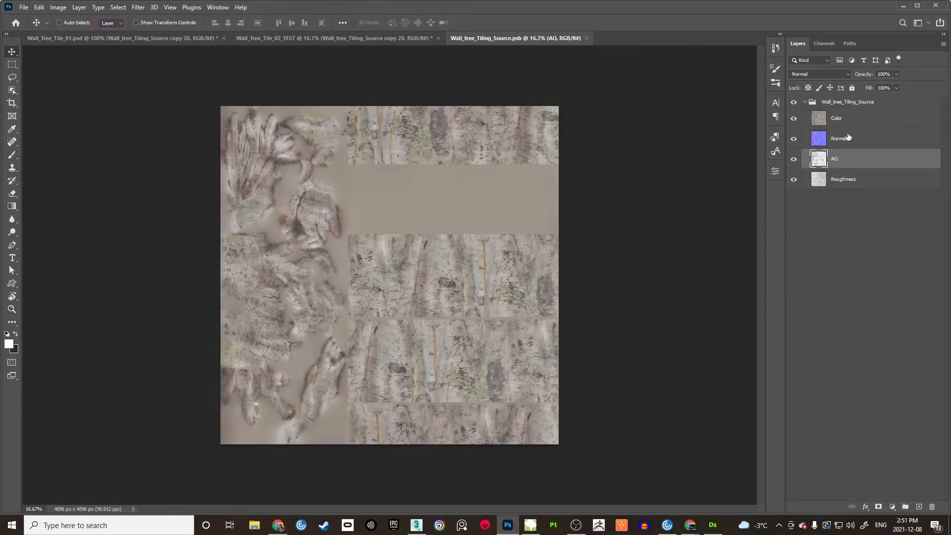
click(842, 124)
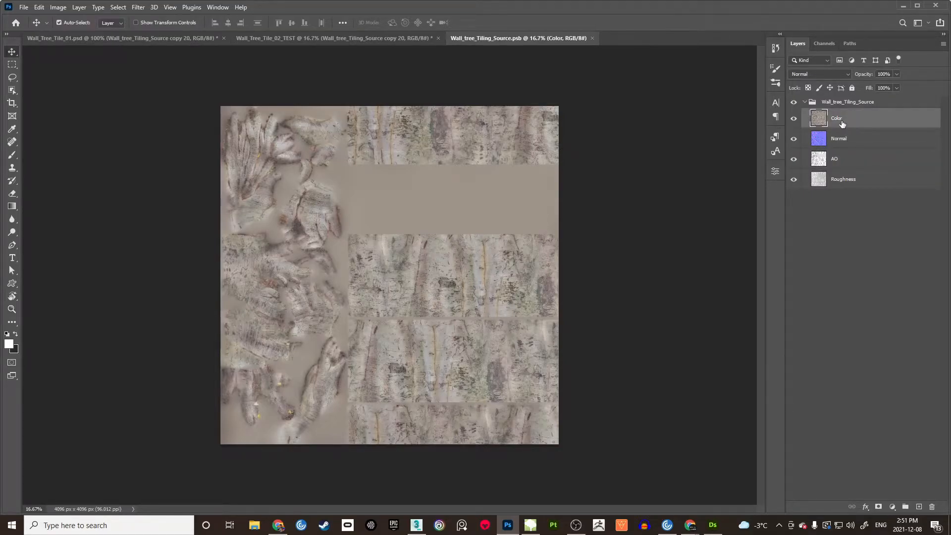
key(ctrl+v)
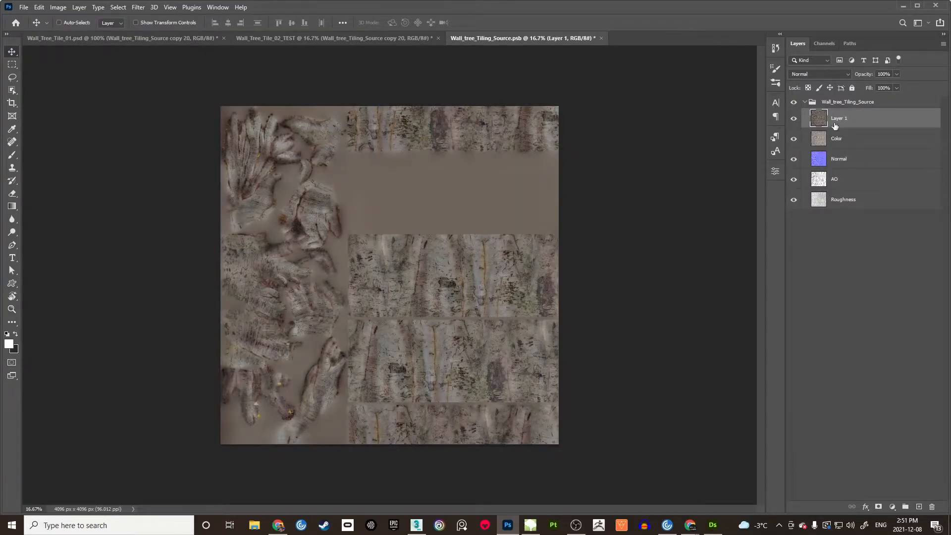
click(826, 138)
key(Delete)
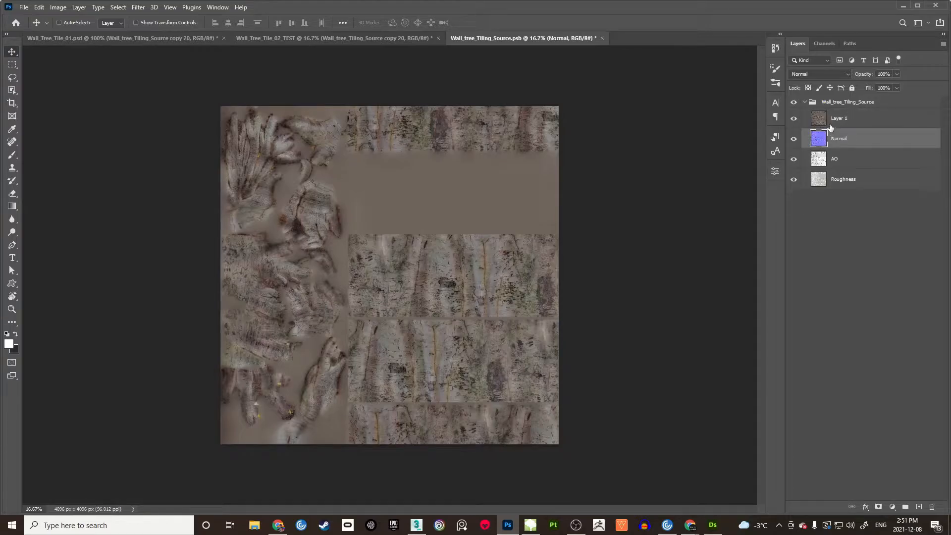
double_click(839, 119)
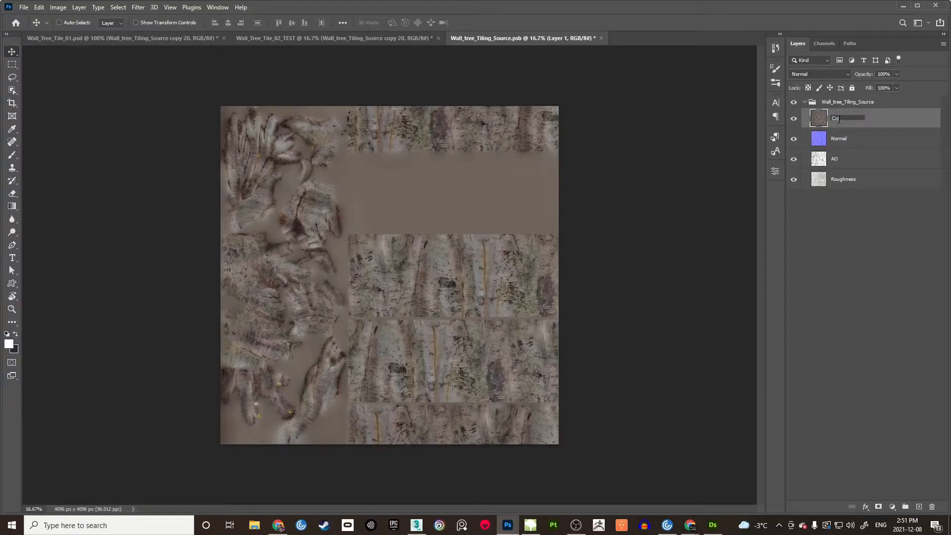
key(Return)
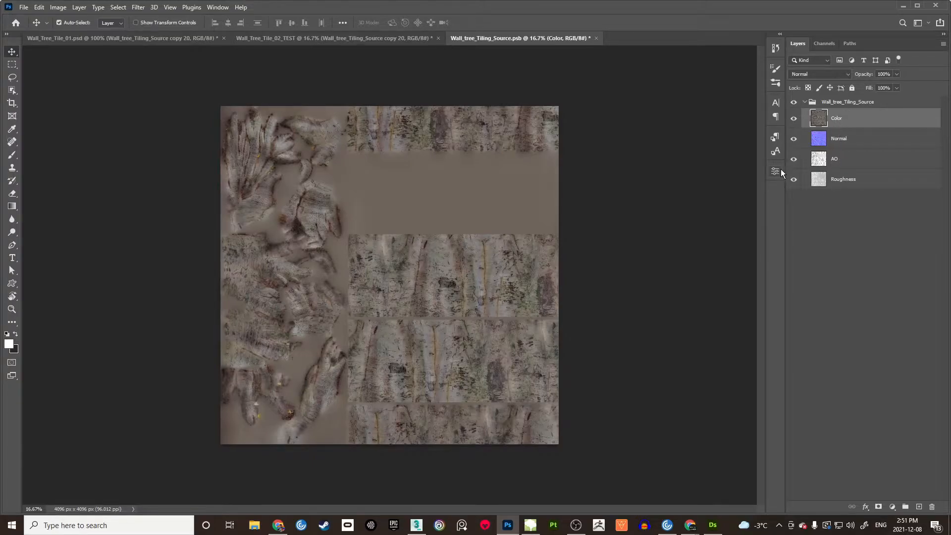
key(ctrl+s)
Step: Switch to Wall_Tree_Tile_02_TEST and zoom in on the tile
click(405, 43)
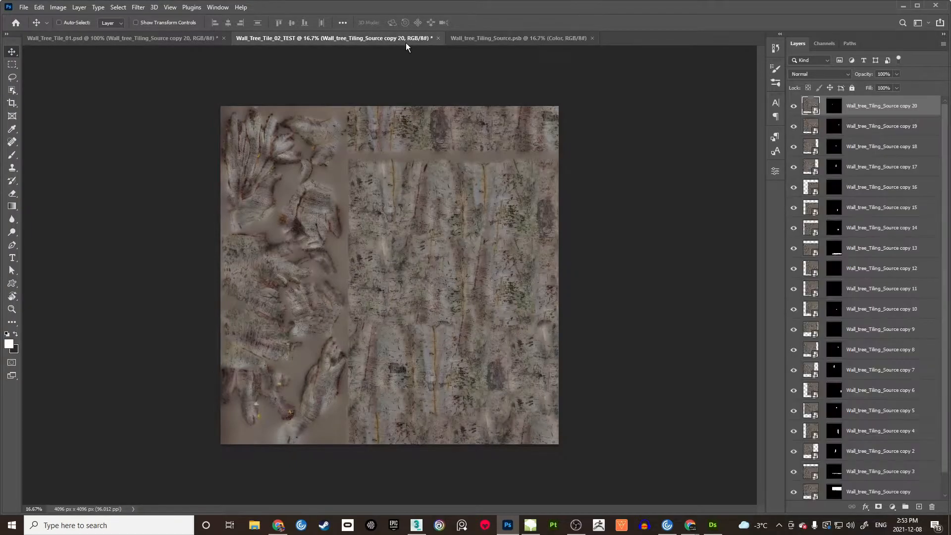
key(z)
click(458, 183)
drag(402, 153, 427, 249)
click(426, 249)
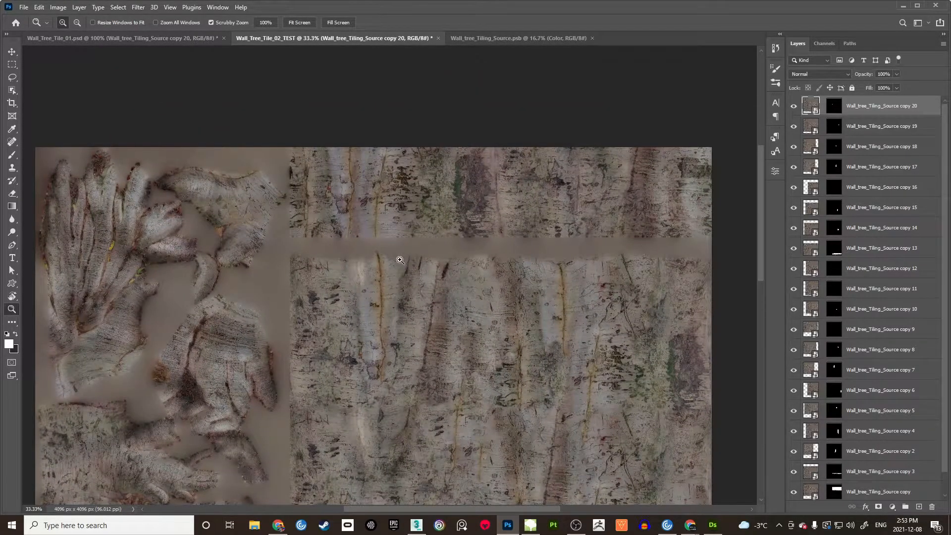
drag(490, 242, 488, 219)
key(v)
drag(441, 242, 449, 226)
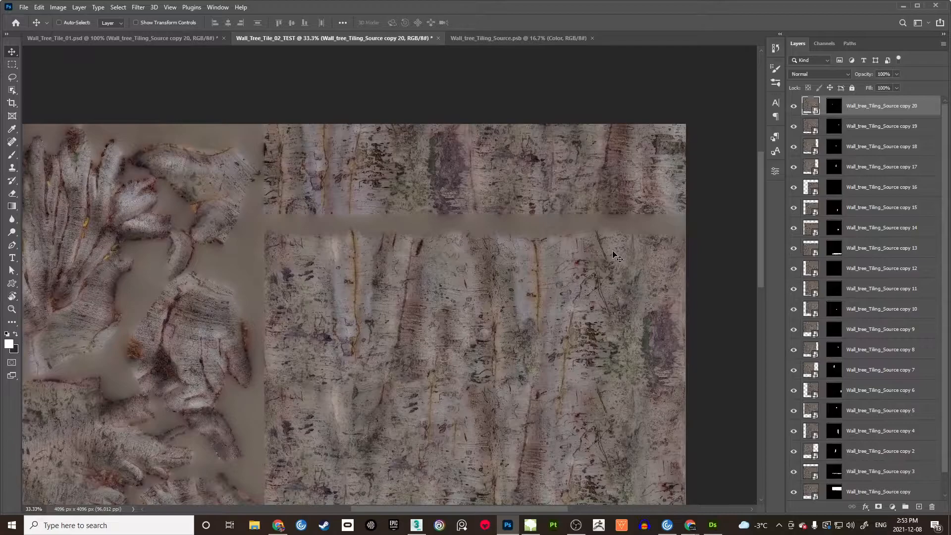
Step: Duplicate the Wall_tree_Tiling_Source layer and move copy 21 to the top of the stack
drag(945, 223, 944, 355)
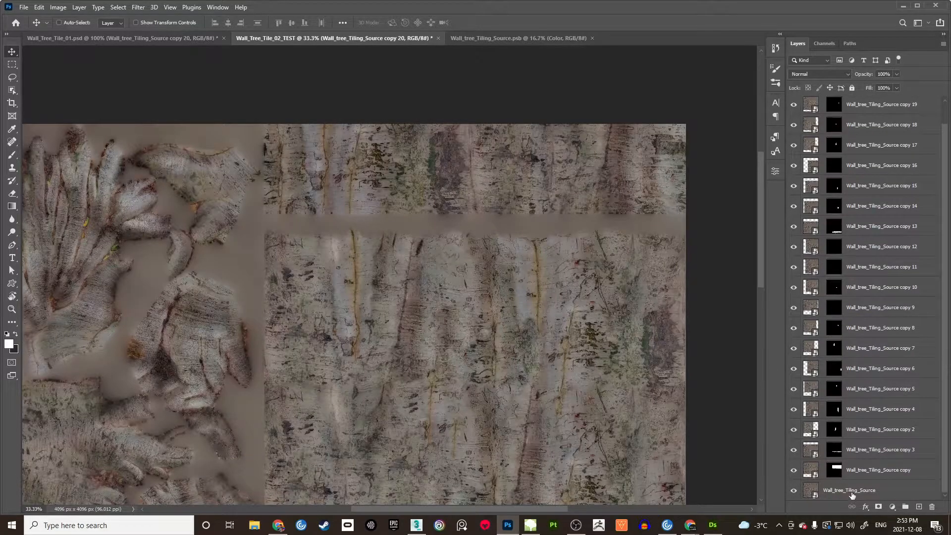
click(874, 491)
key(ctrl+j)
drag(875, 490, 916, 99)
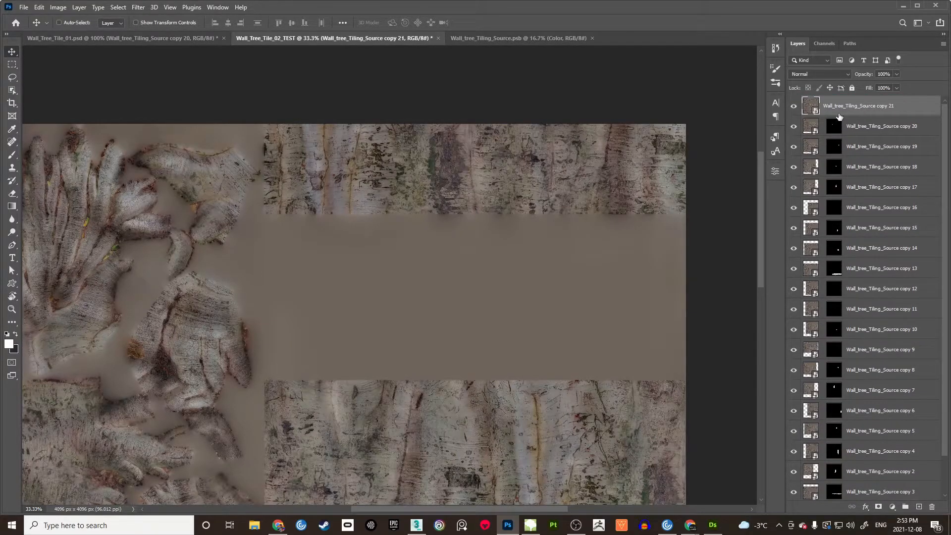
Step: Give copy 21 an inverted mask revealing only the bare horizontal strip
click(878, 507)
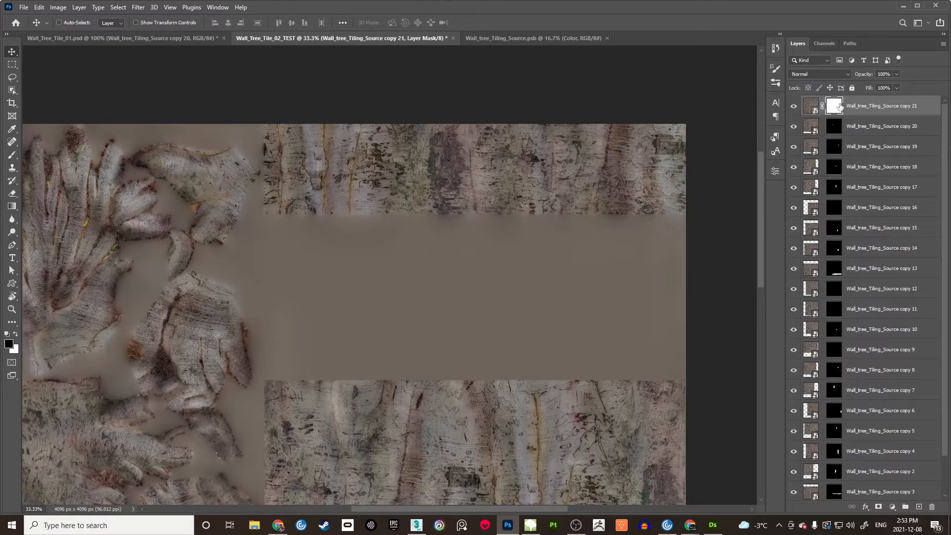
key(ctrl+i)
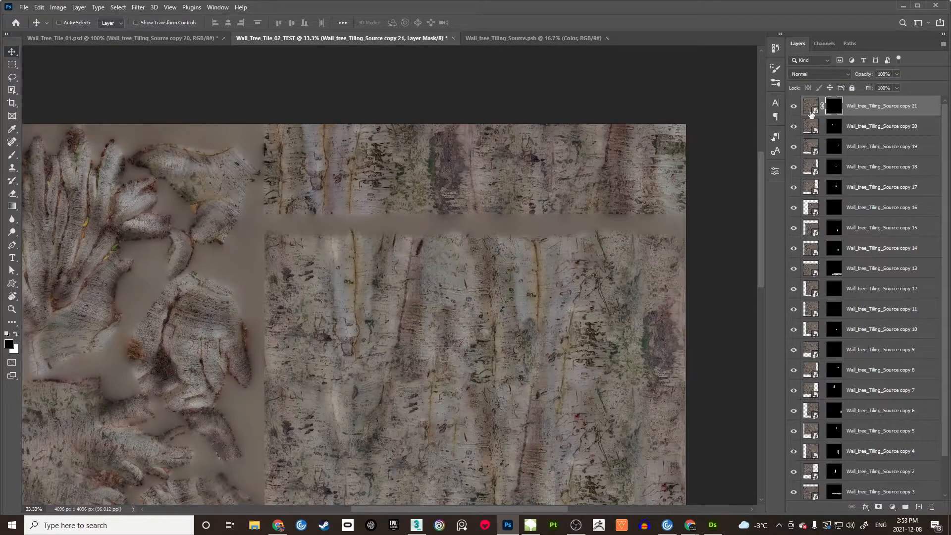
drag(610, 234, 586, 255)
key(m)
drag(253, 232, 672, 270)
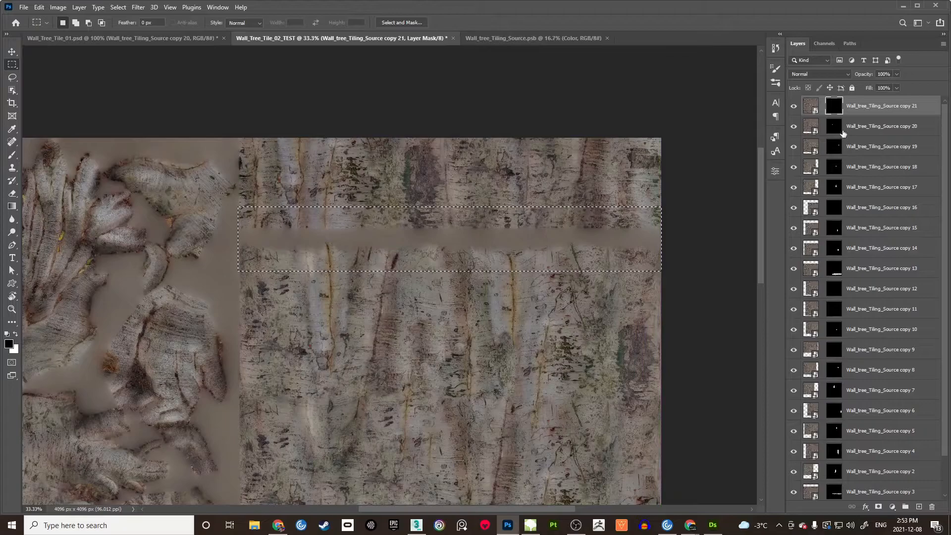
key(x)
key(alt+BackSpace)
key(ctrl+d)
Step: Slide copy 21's pixels up so bark fills the blank strip
key(v)
click(815, 108)
drag(502, 341, 520, 179)
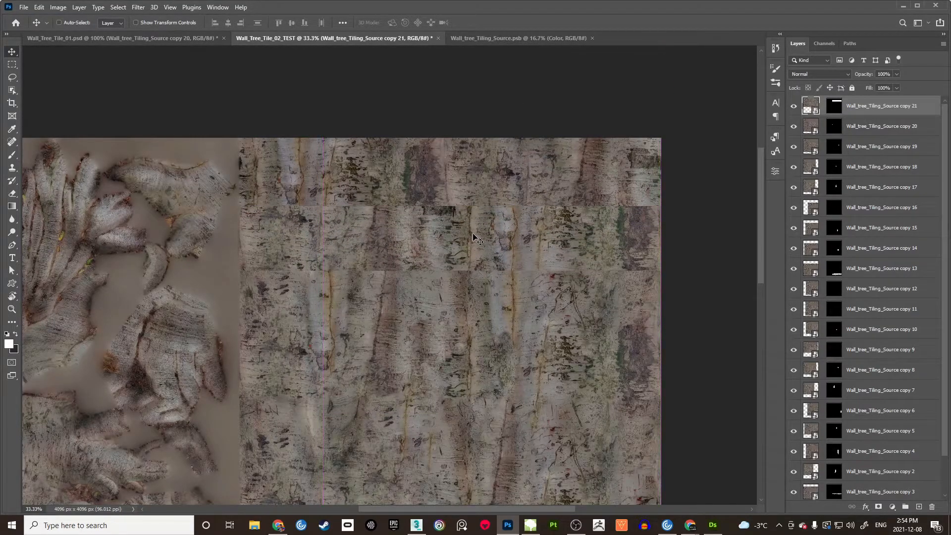
Step: Brush black onto copy 21's layer mask along the patched strip's edges to soften its seams
key(b)
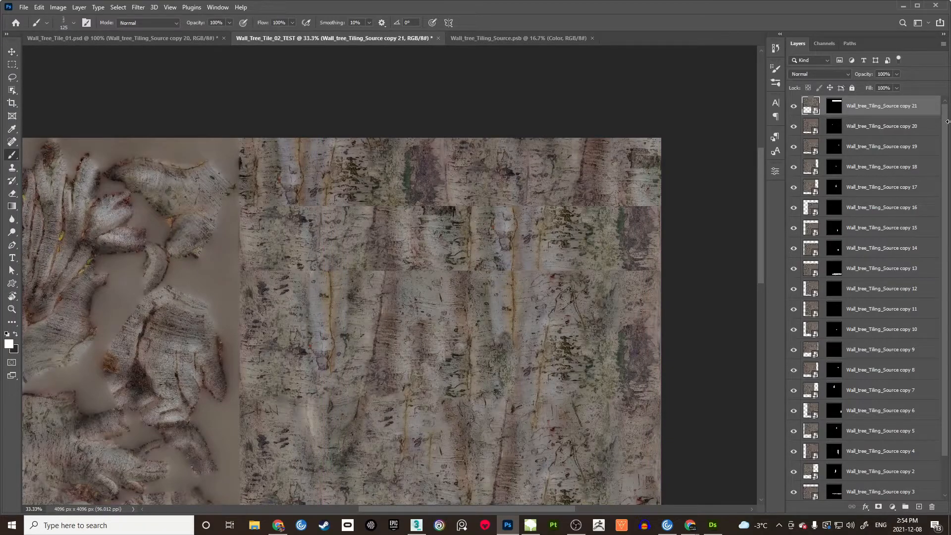
click(840, 110)
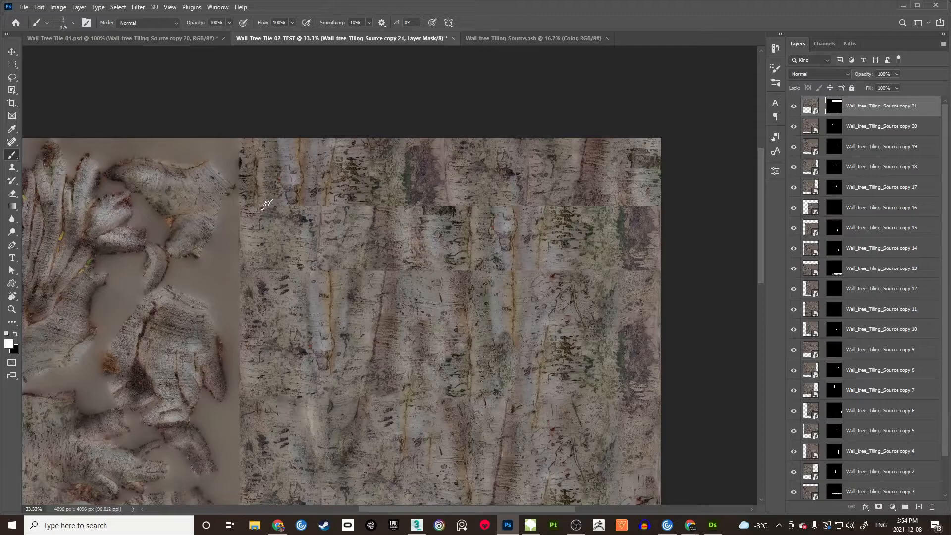
key(x)
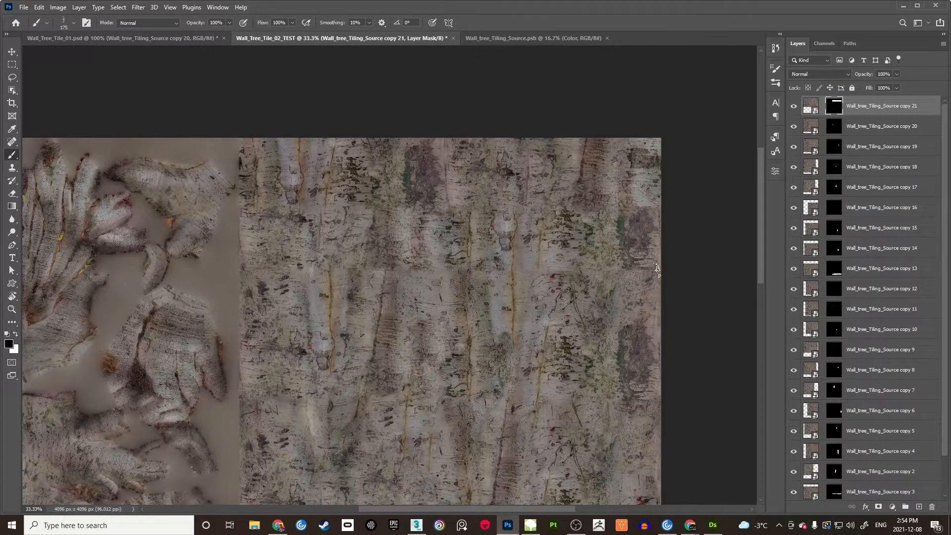
Step: Save the tile as PNG, overwriting Wall_Tree_Tile_02_TEST_Color.png in the TILE_TEST folder
key(v)
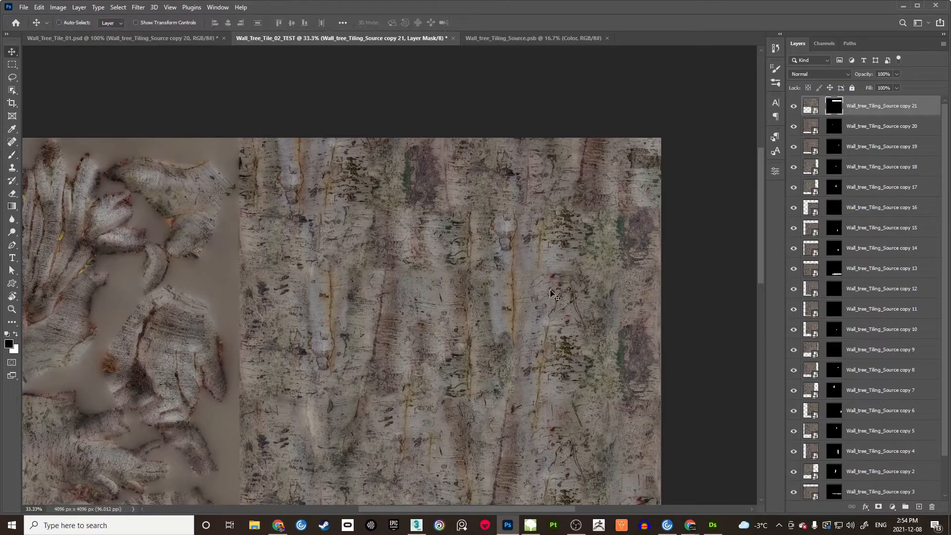
click(401, 297)
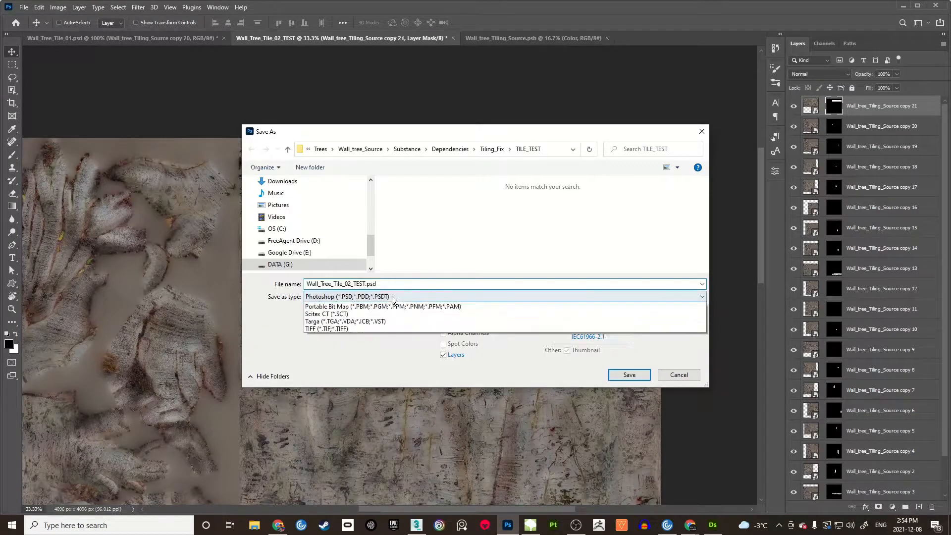
click(357, 433)
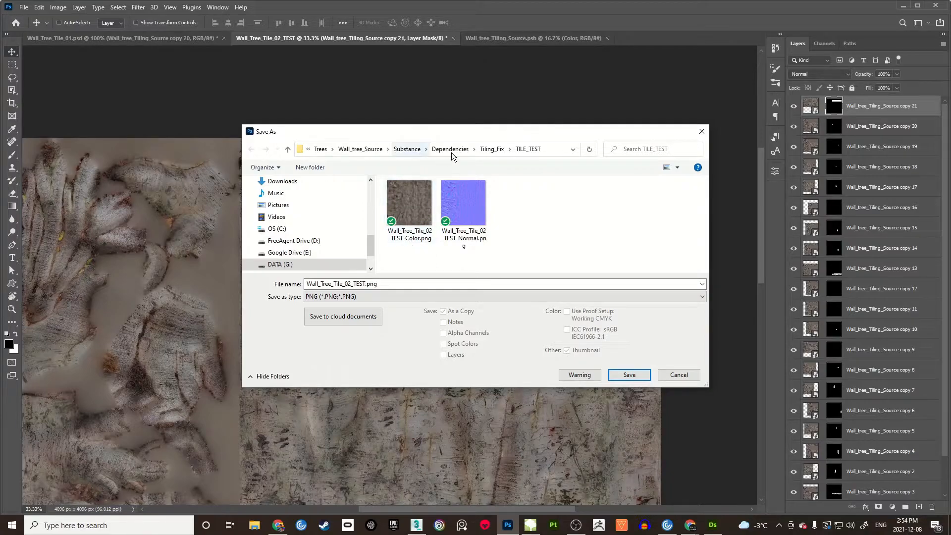
click(415, 211)
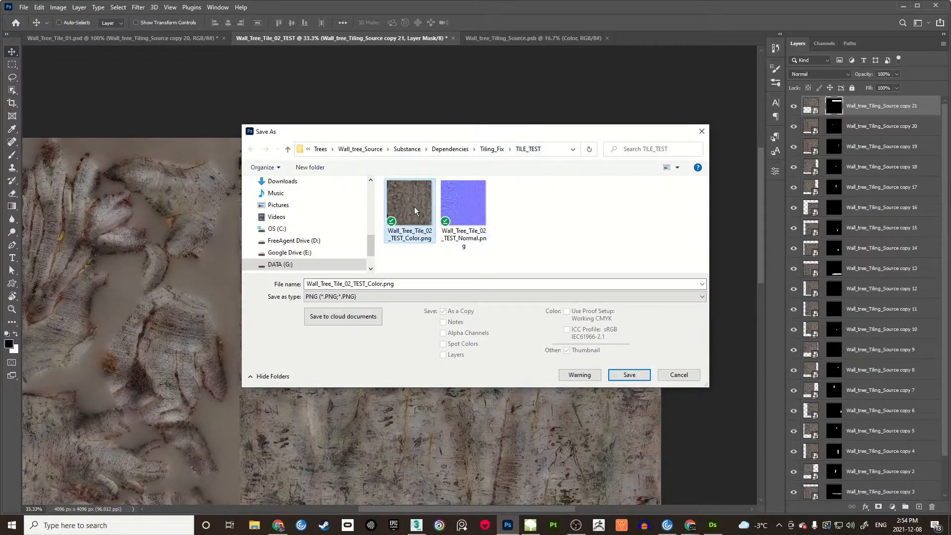
click(625, 378)
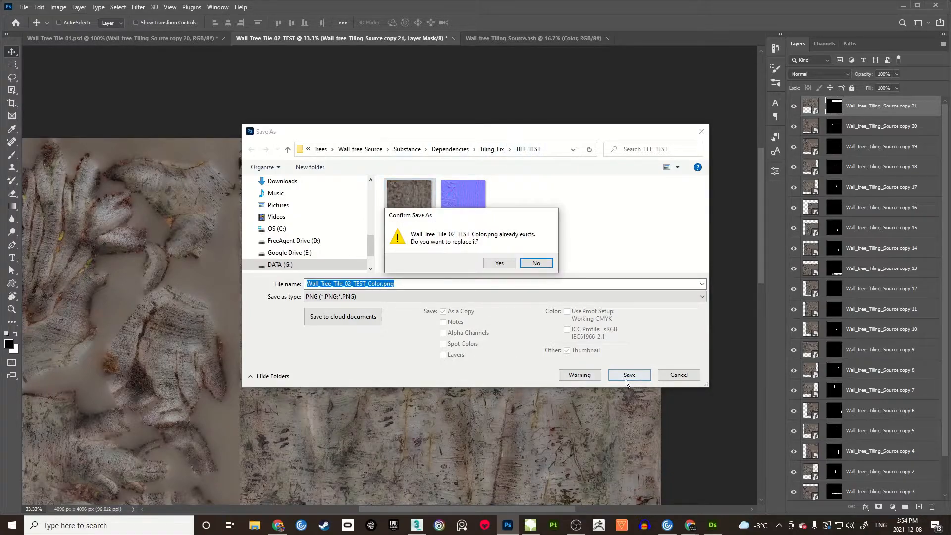
click(500, 263)
click(527, 156)
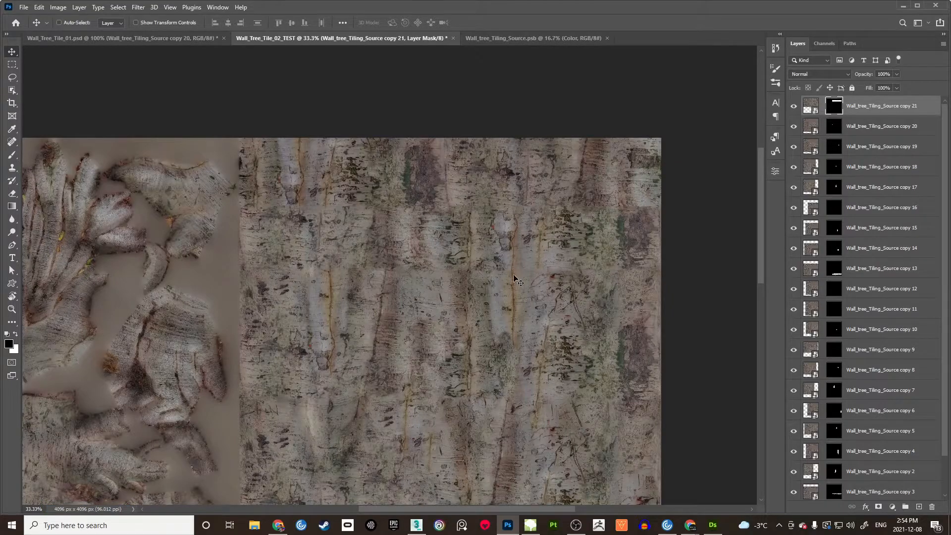
Step: In 3ds Max, move the right tree trunk along X next to the left trunk
click(418, 525)
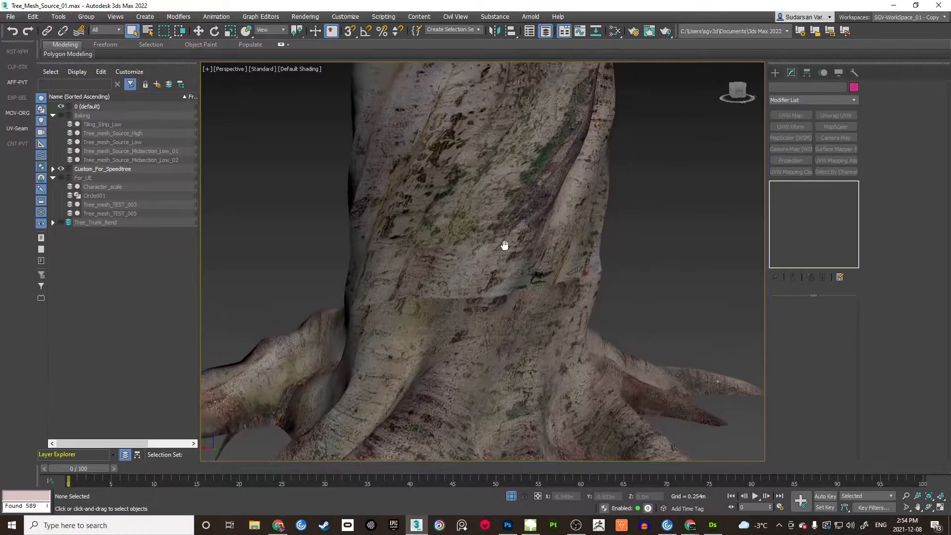
scroll(492, 236, down, 3)
alt+middle_drag(492, 236, 520, 248)
middle_drag(525, 238, 545, 265)
scroll(559, 277, down, 3)
click(551, 269)
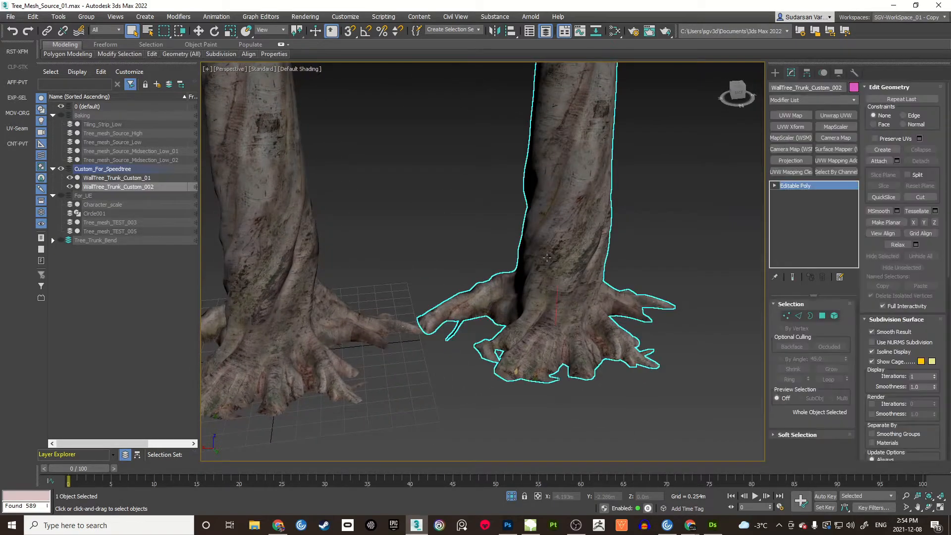
key(w)
drag(532, 351, 350, 358)
Step: Orbit, pan and zoom around both trunks to review the updated bark texture
alt+middle_drag(349, 322, 465, 272)
click(558, 268)
scroll(545, 265, up, 8)
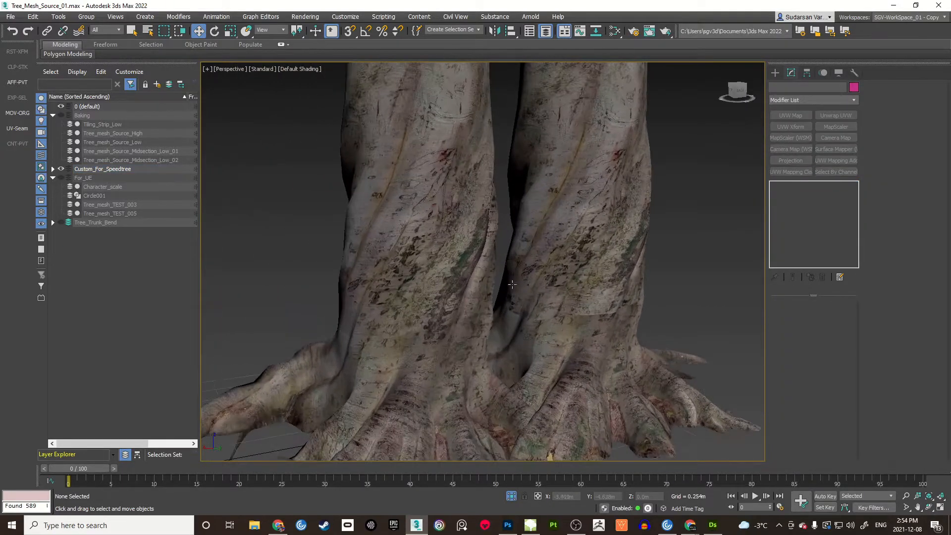
scroll(474, 231, up, 2)
scroll(475, 246, down, 4)
alt+middle_drag(474, 231, 498, 202)
scroll(474, 245, up, 3)
scroll(466, 229, down, 1)
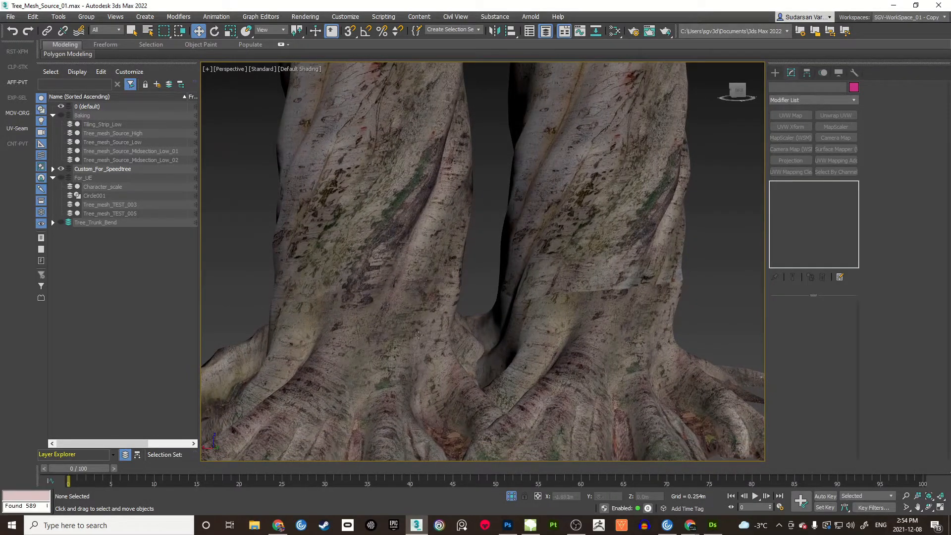
alt+middle_drag(328, 327, 434, 274)
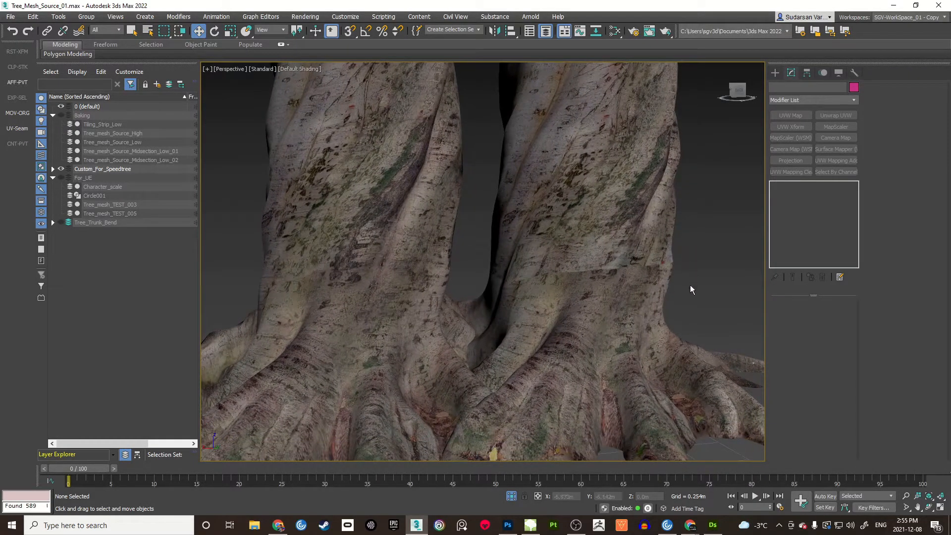
middle_drag(484, 293, 495, 290)
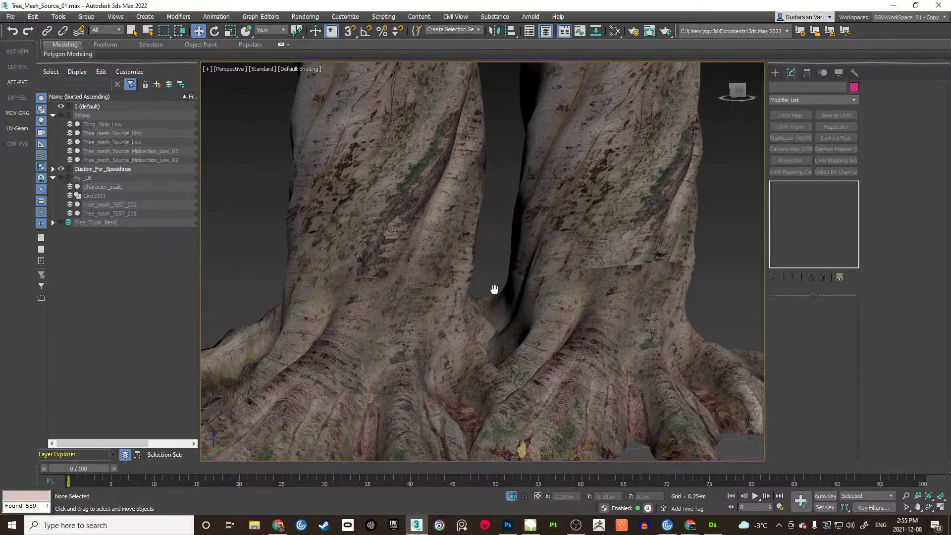
scroll(461, 265, up, 6)
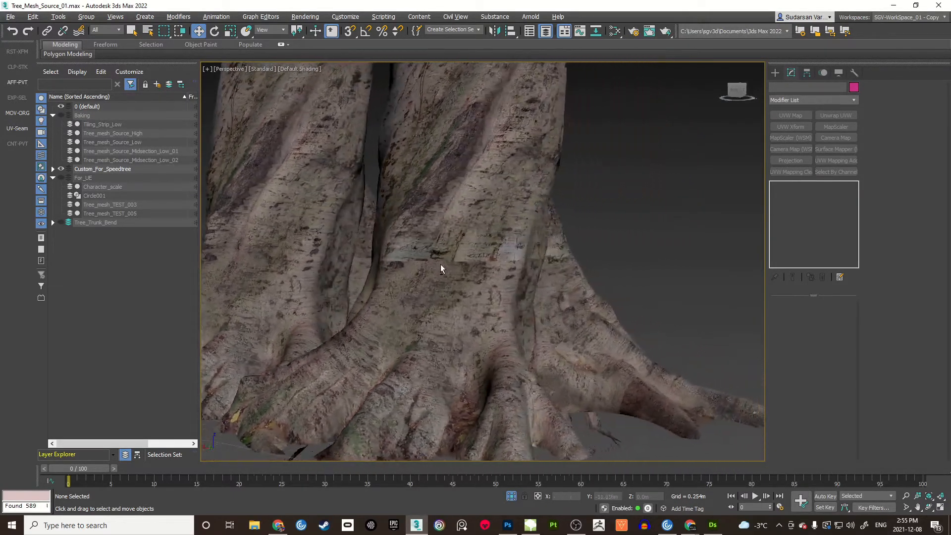
alt+middle_drag(417, 267, 490, 261)
scroll(501, 258, up, 2)
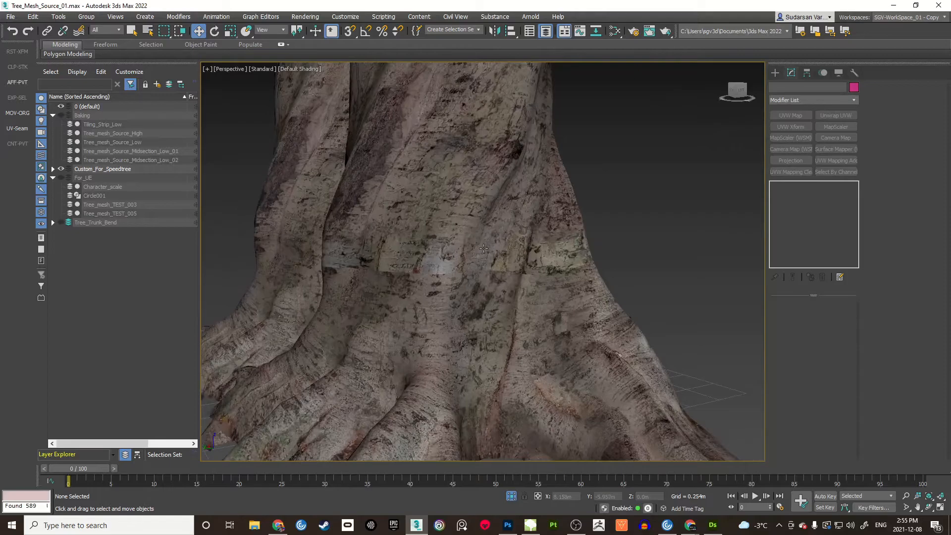
Step: Select WallTree_Trunk_Custom_002 and inspect the bark running across its base and roots
click(517, 255)
alt+drag(517, 256, 455, 257)
alt+middle_drag(455, 257, 512, 261)
scroll(512, 261, up, 6)
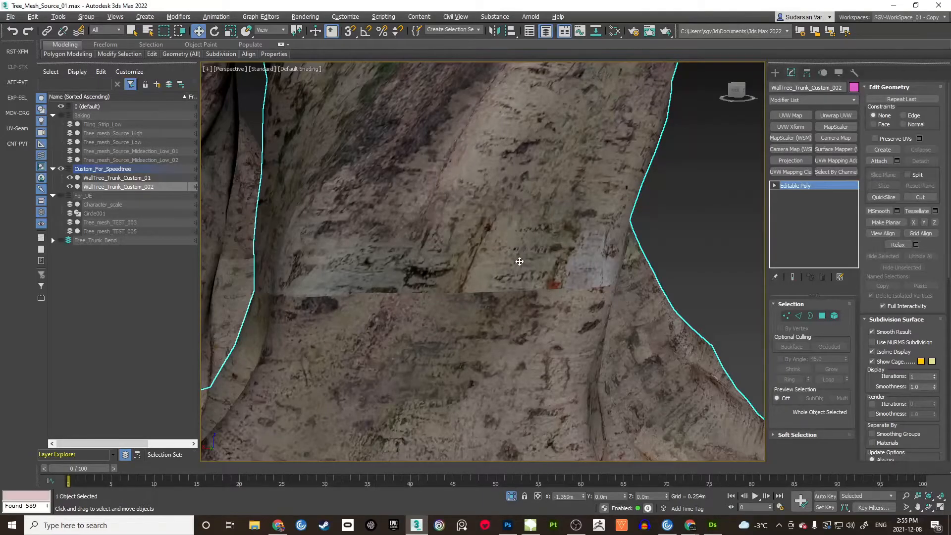
scroll(525, 260, down, 5)
mouse_move(525, 260)
alt+middle_down()
mouse_move(554, 227)
mouse_move(585, 226)
mouse_move(516, 229)
mouse_move(569, 259)
mouse_move(523, 245)
alt+middle_up()
scroll(569, 259, down, 2)
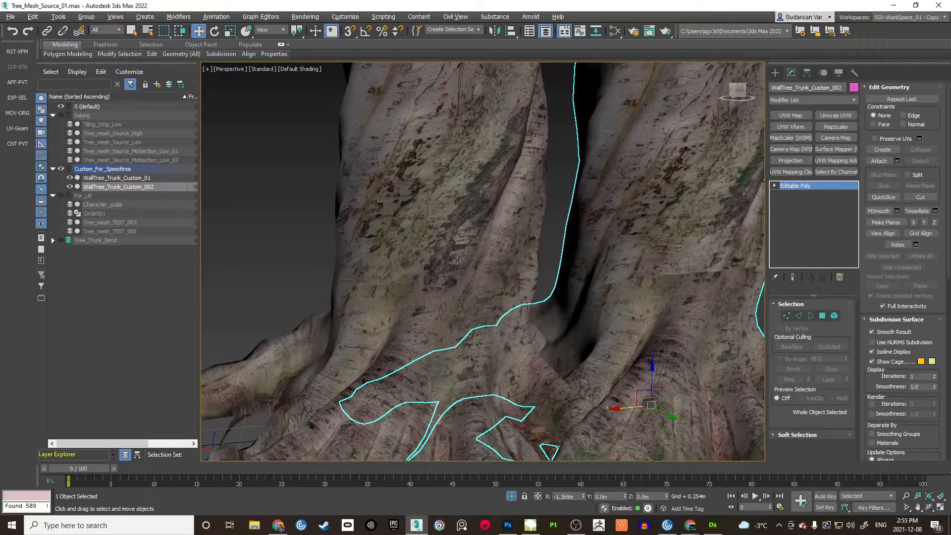
scroll(454, 252, up, 2)
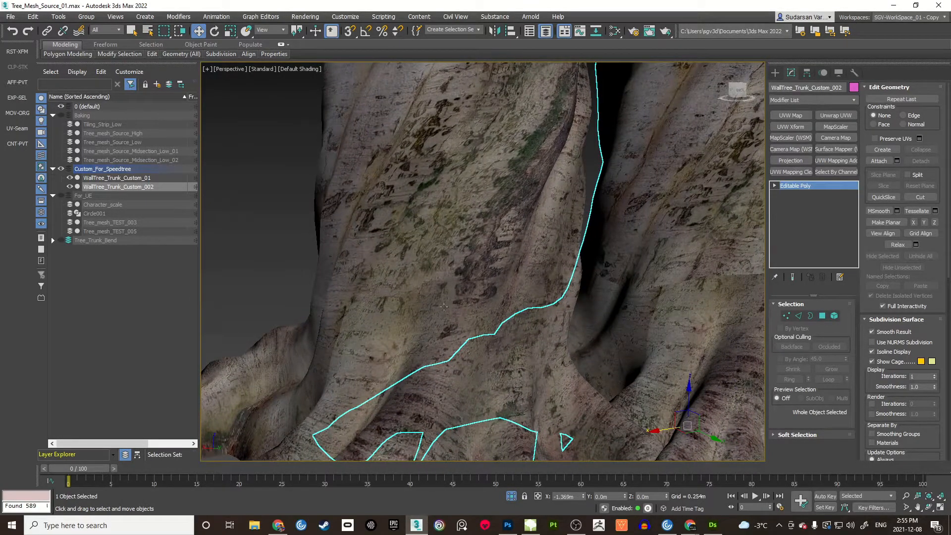
scroll(456, 268, down, 5)
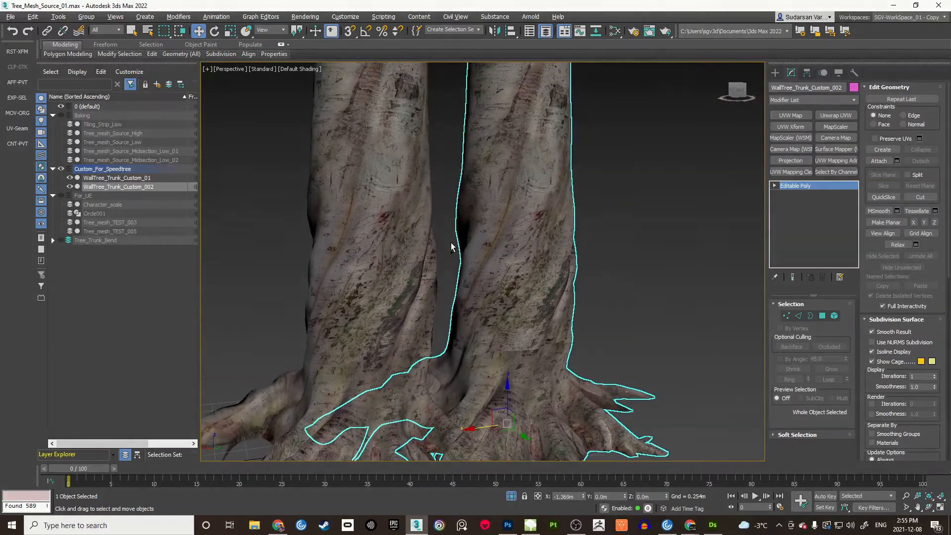